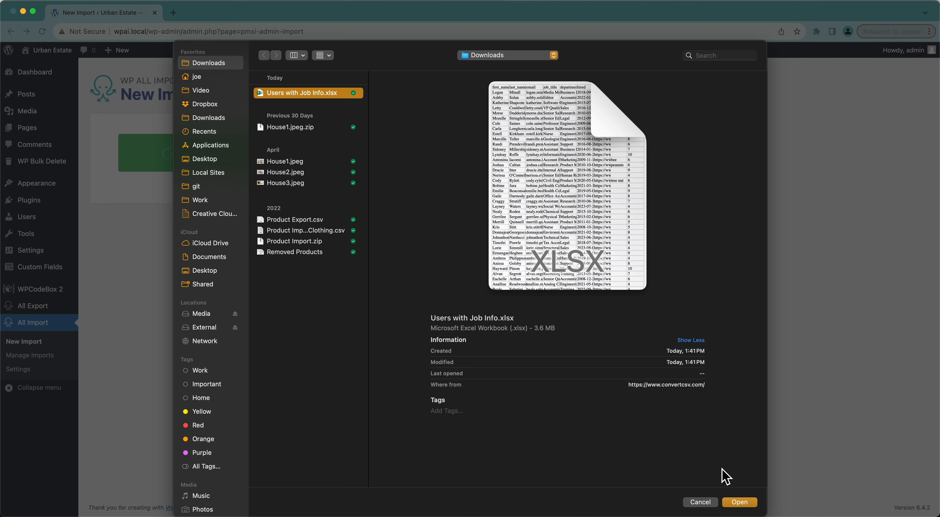
Upload Users with Job Info.xlsx from Downloads as the new import's file
click(744, 503)
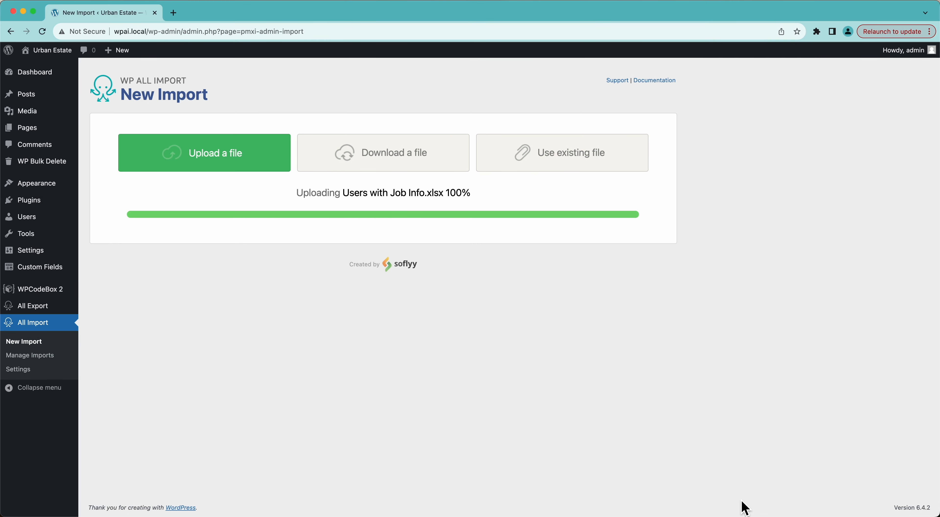
Narrow the Chrome window and bring the Users with Job Info spreadsheet forward beside it
drag(1, 437, 237, 428)
click(185, 372)
scroll(185, 372, left, 5)
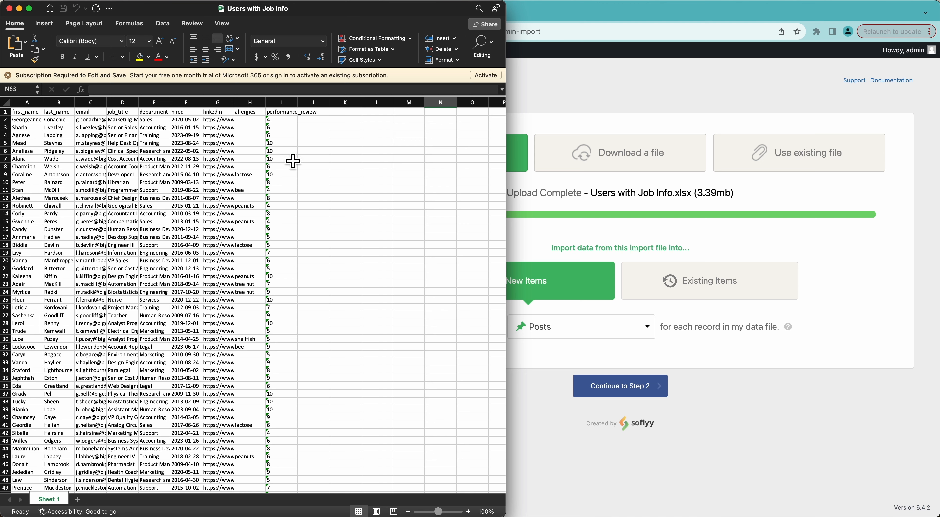
Bring the WP All Import page back and widen Chrome to cover the Excel window
click(590, 102)
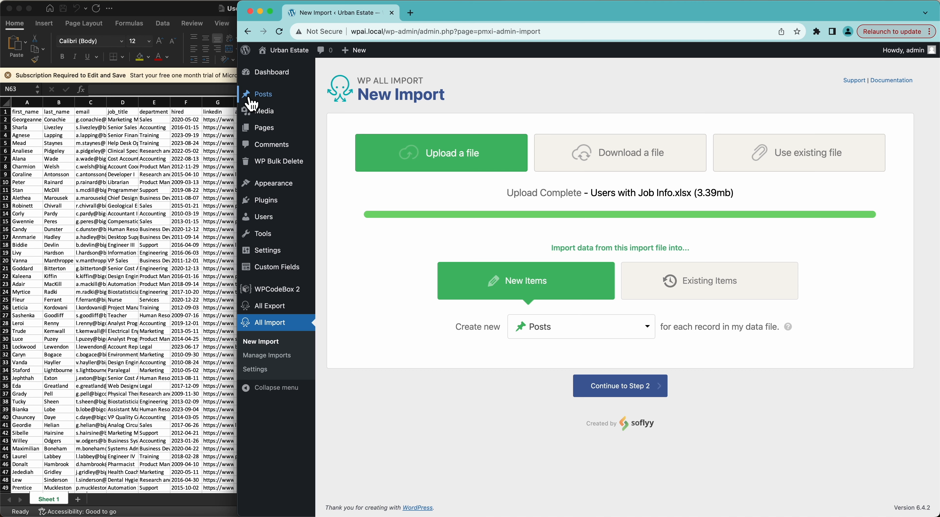
mouse_move(241, 110)
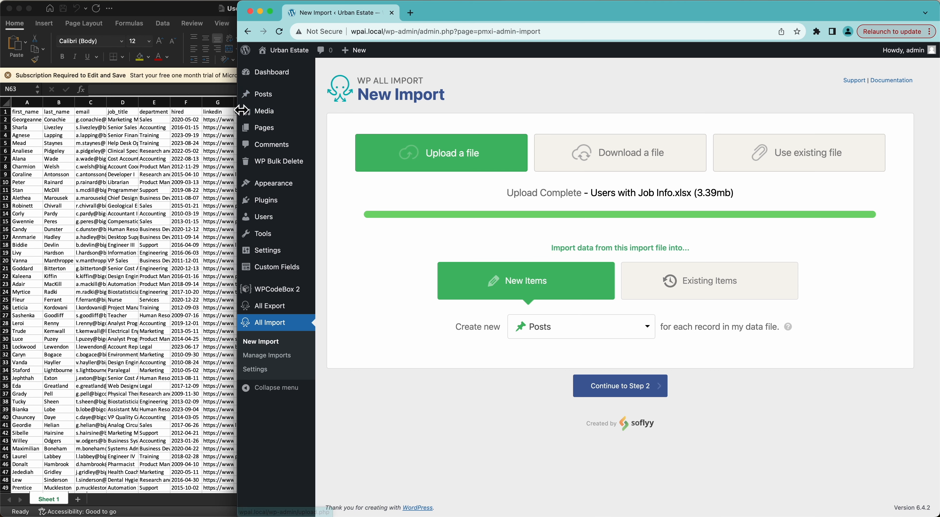
drag(237, 110, 1, 118)
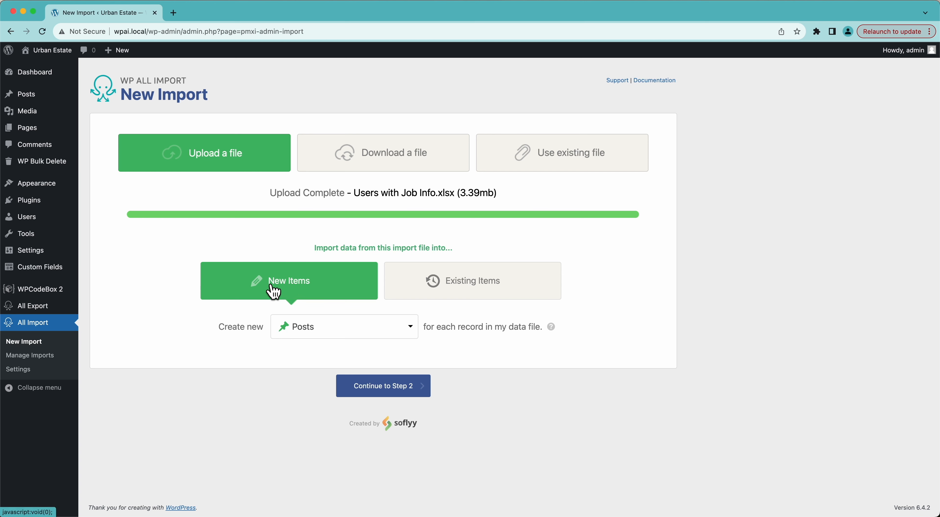
Set the import to create new Users and continue to Step 2
click(334, 334)
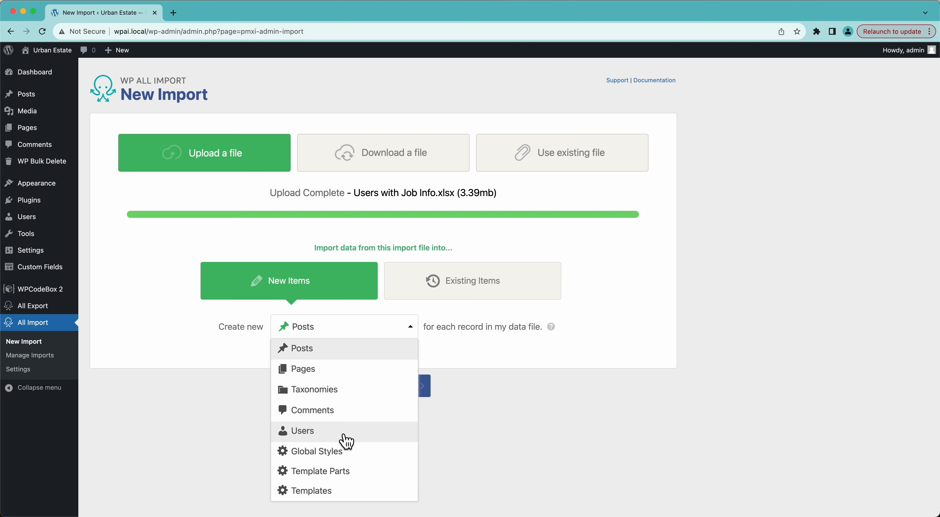
click(334, 440)
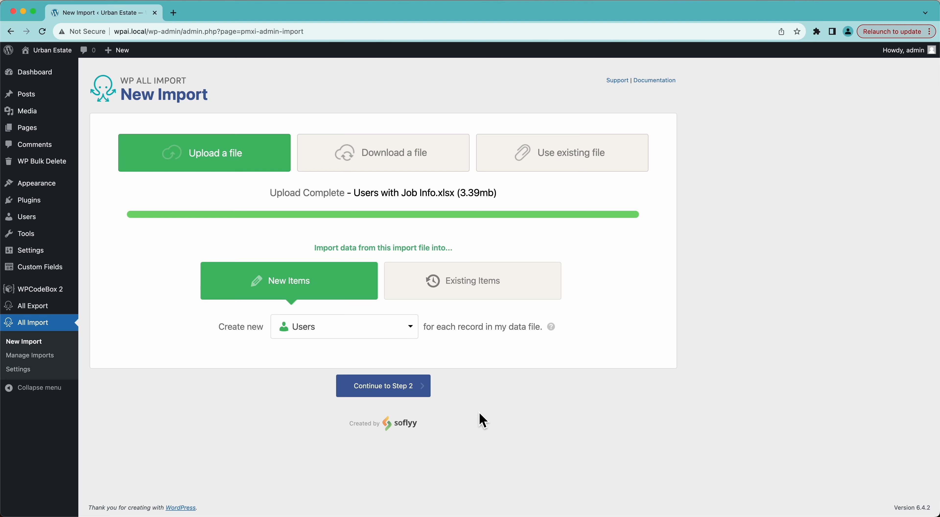
click(383, 390)
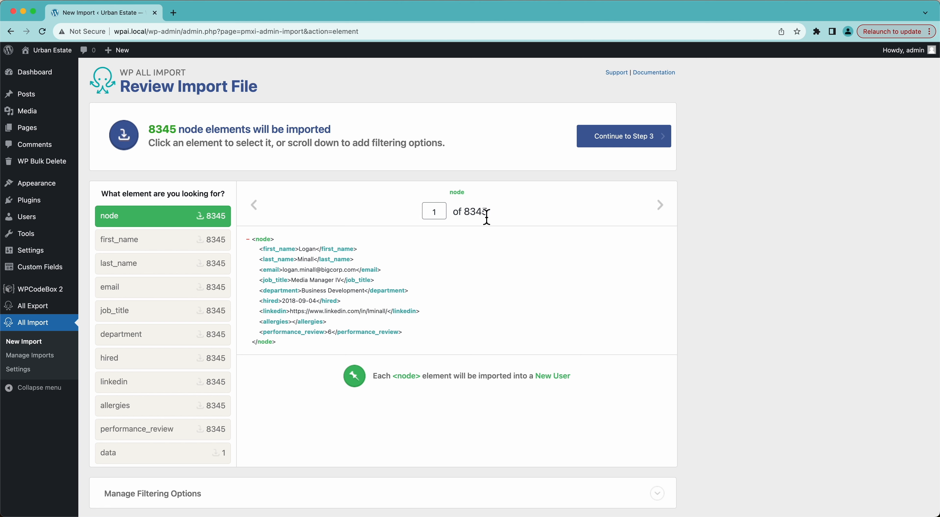
click(660, 210)
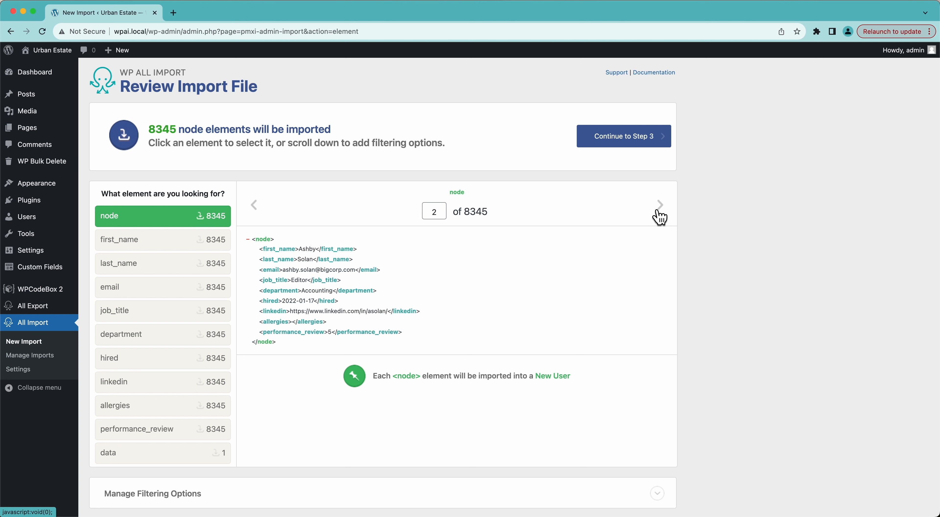
click(659, 211)
click(659, 211)
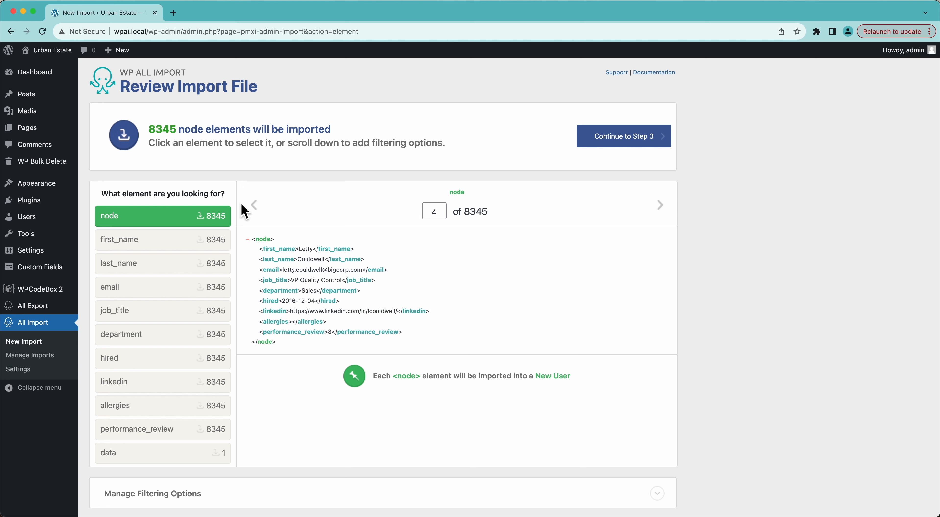
click(257, 211)
click(256, 211)
click(257, 211)
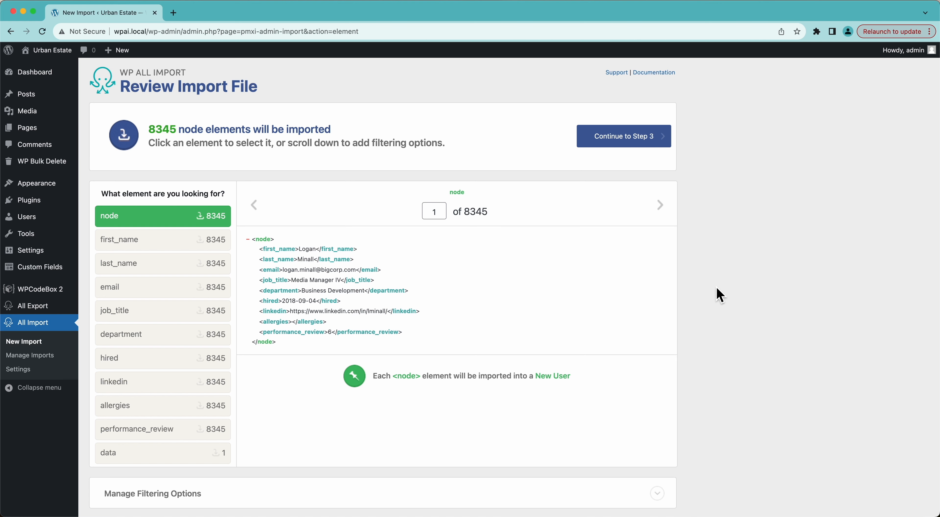
scroll(716, 287, down, 5)
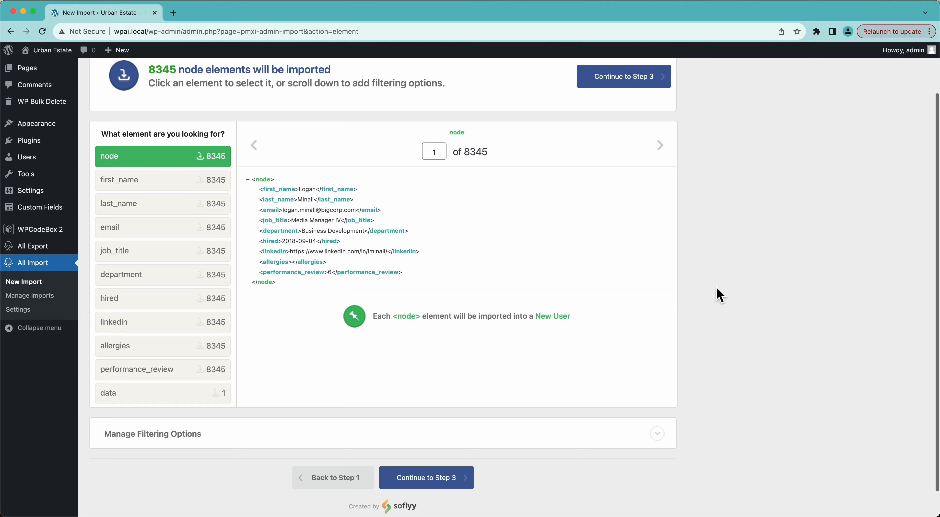
click(199, 404)
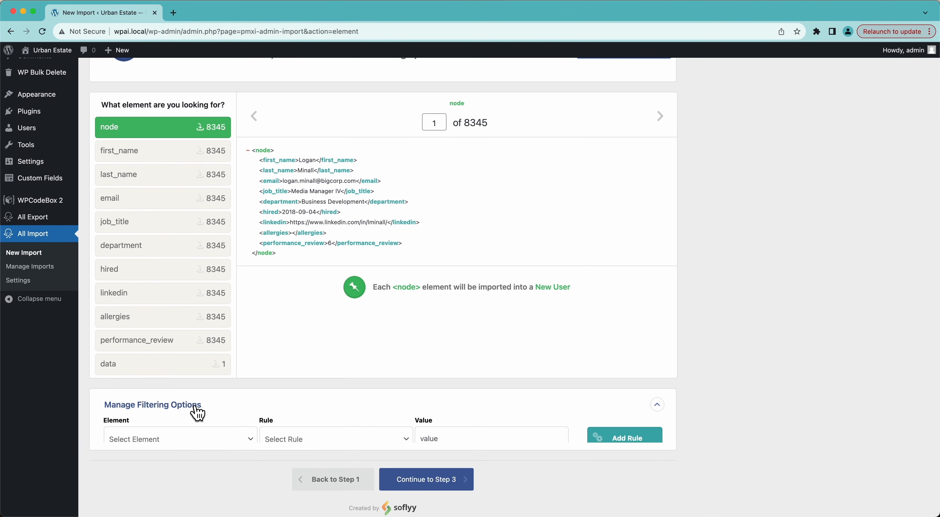
scroll(197, 411, down, 5)
scroll(310, 264, up, 10)
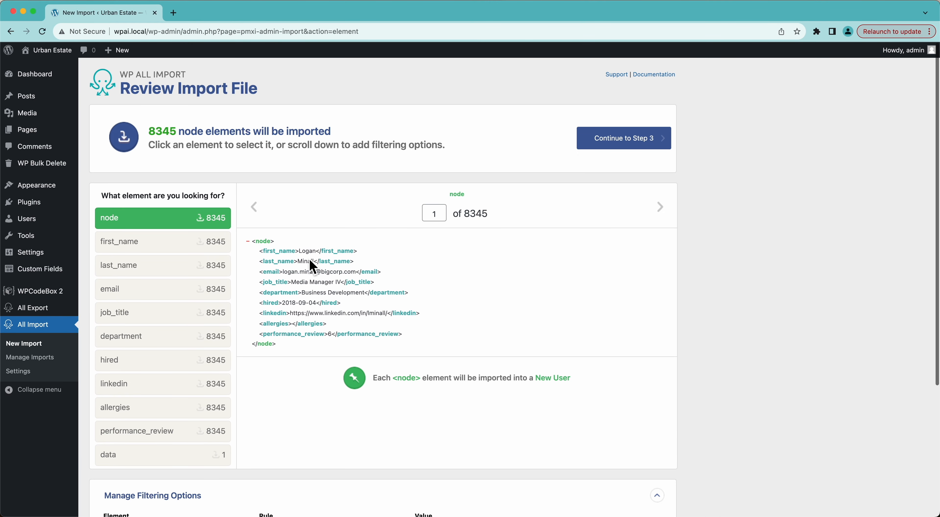
scroll(311, 265, down, 6)
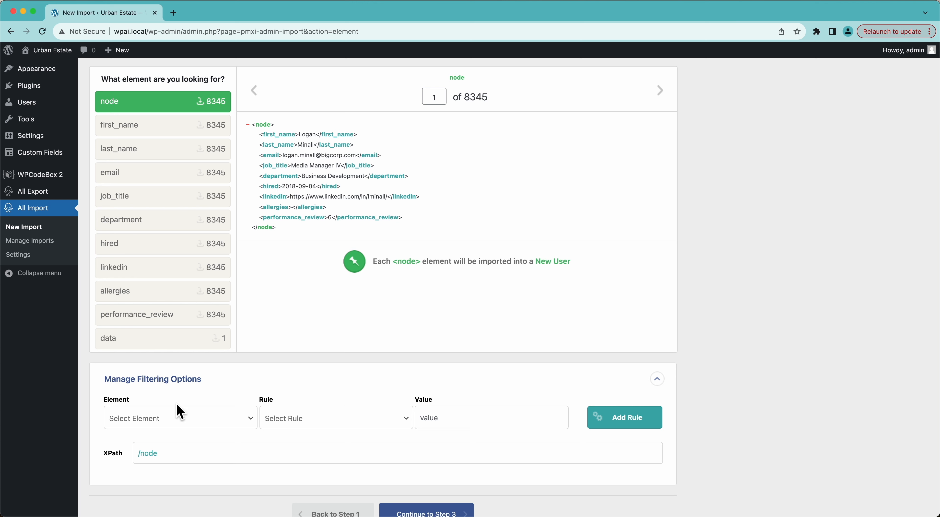
click(168, 424)
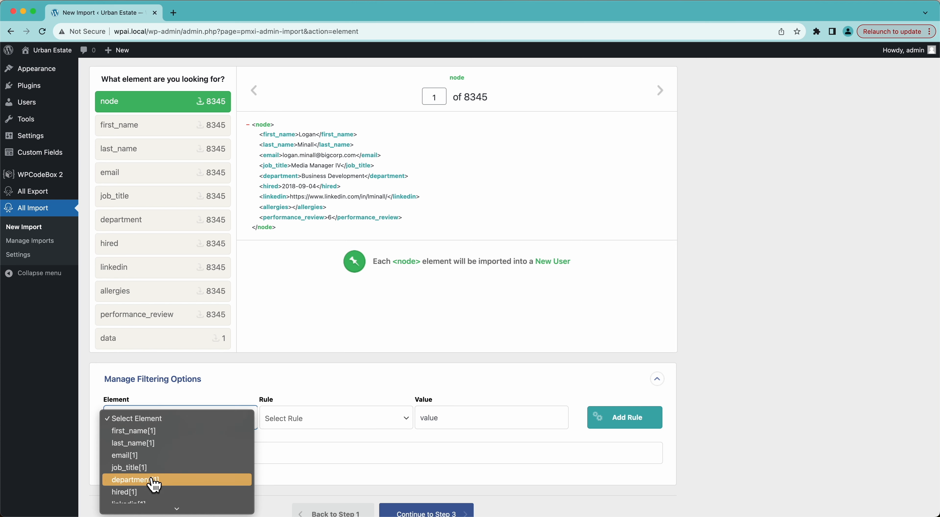
click(157, 480)
click(284, 420)
click(289, 431)
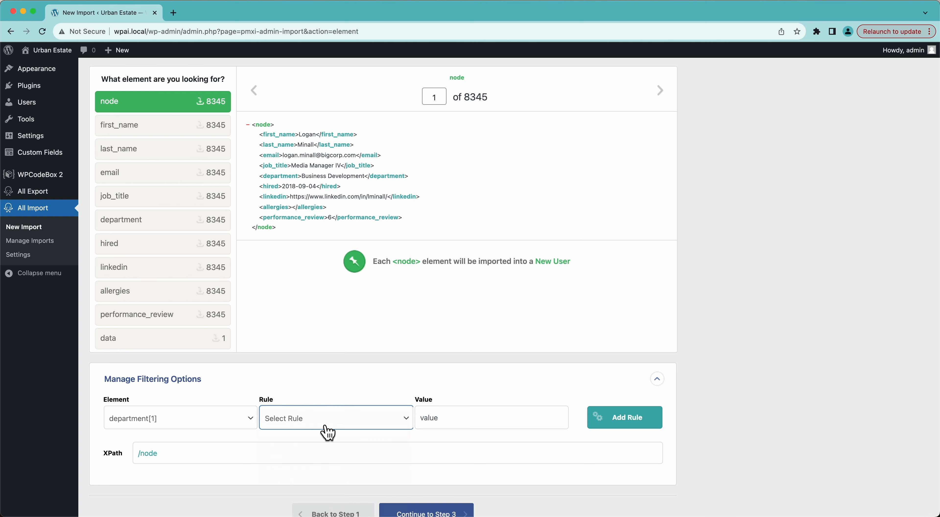
click(510, 429)
text(Busine)
key(BackSpace)
key(BackSpace)
key(BackSpace)
text(in)
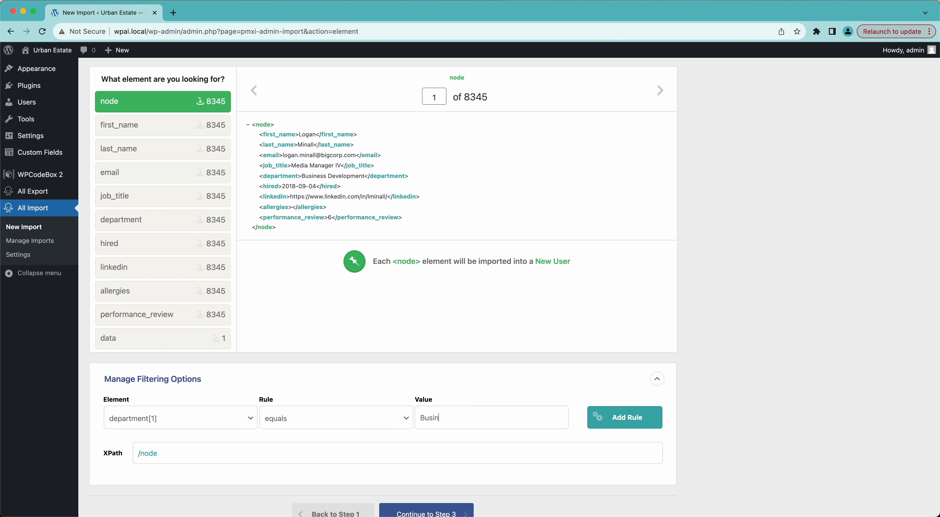
text(ess Development)
scroll(509, 431, down, 3)
scroll(549, 182, up, 5)
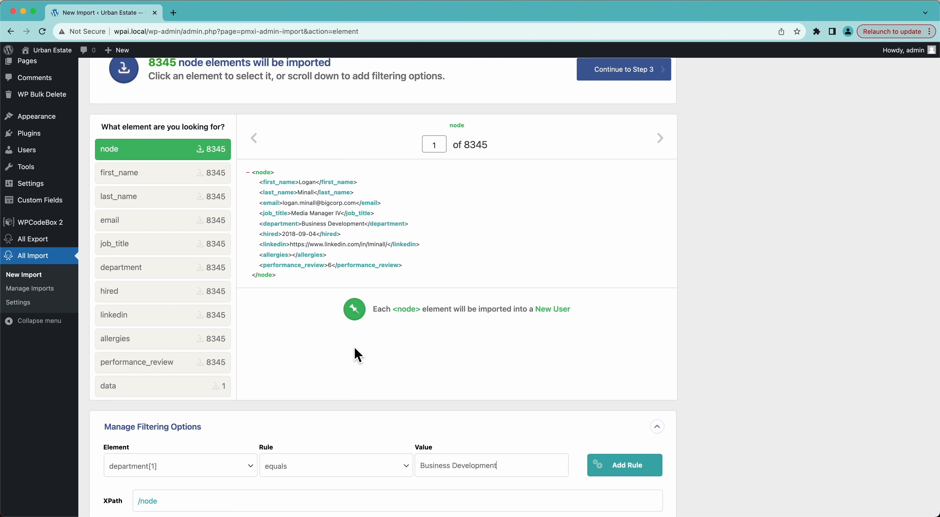
click(182, 436)
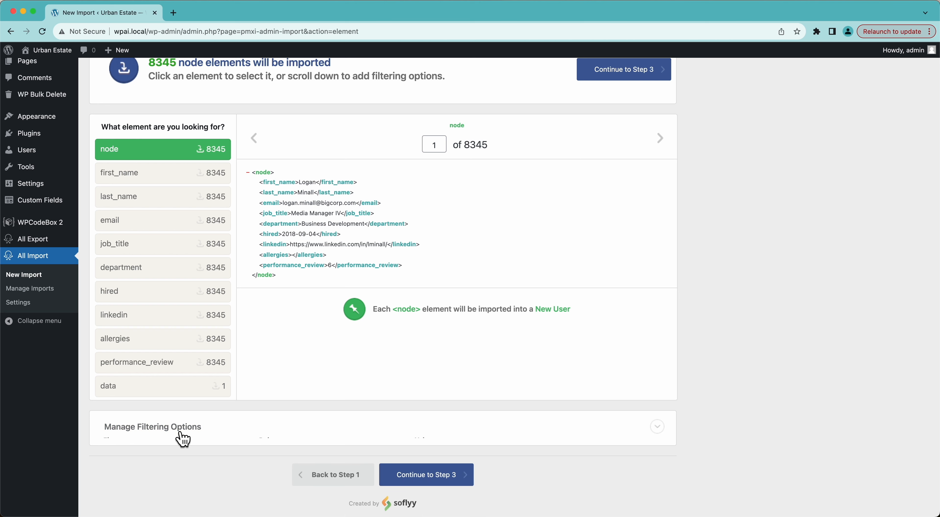
scroll(781, 282, up, 3)
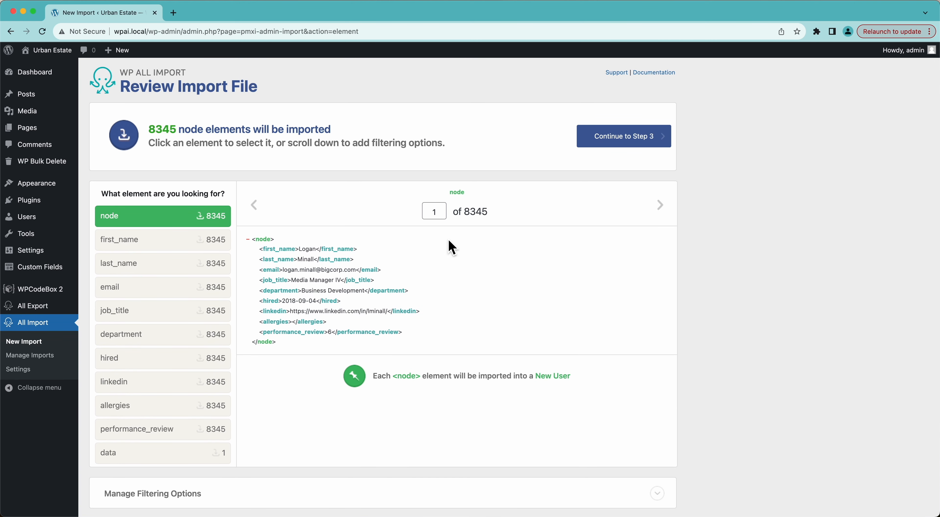
Continue to Step 3 and map first_name and last_name into First Name and Last Name
click(609, 140)
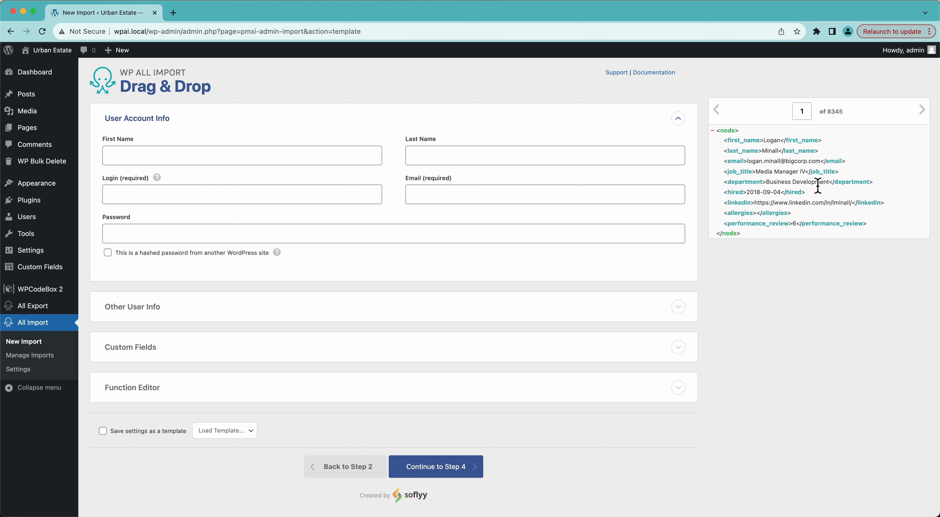
drag(745, 143, 315, 159)
drag(732, 151, 596, 155)
Fill Login with {first_name[1]}{first_name[1]} and Email with {email[1]}
click(344, 198)
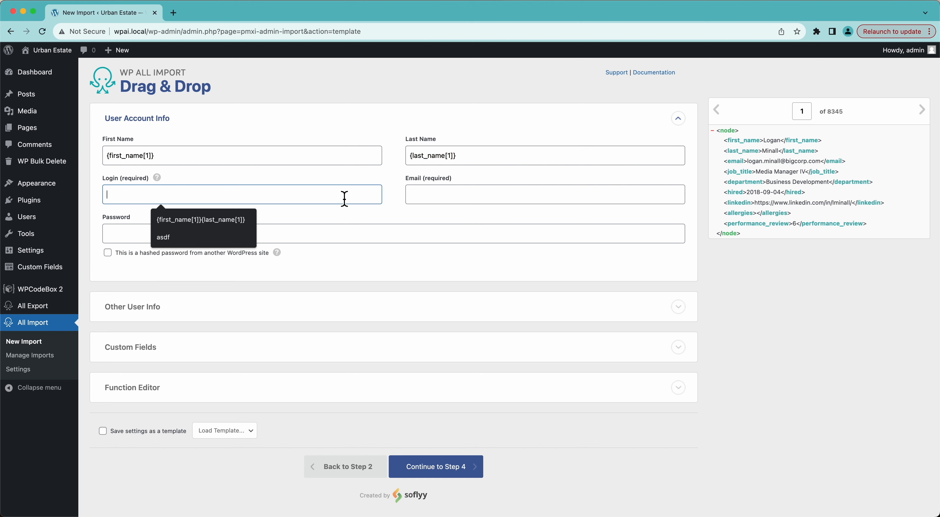
click(168, 179)
mouse_move(158, 176)
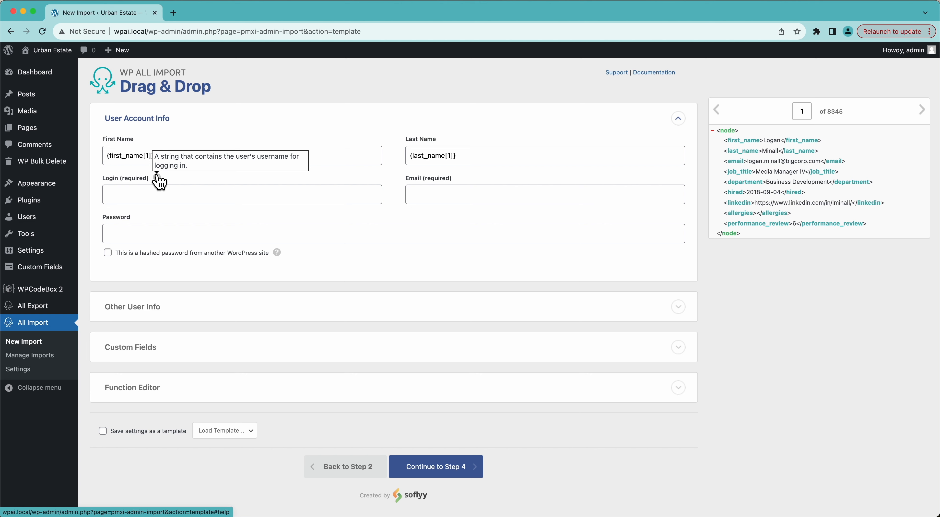
drag(745, 142, 302, 203)
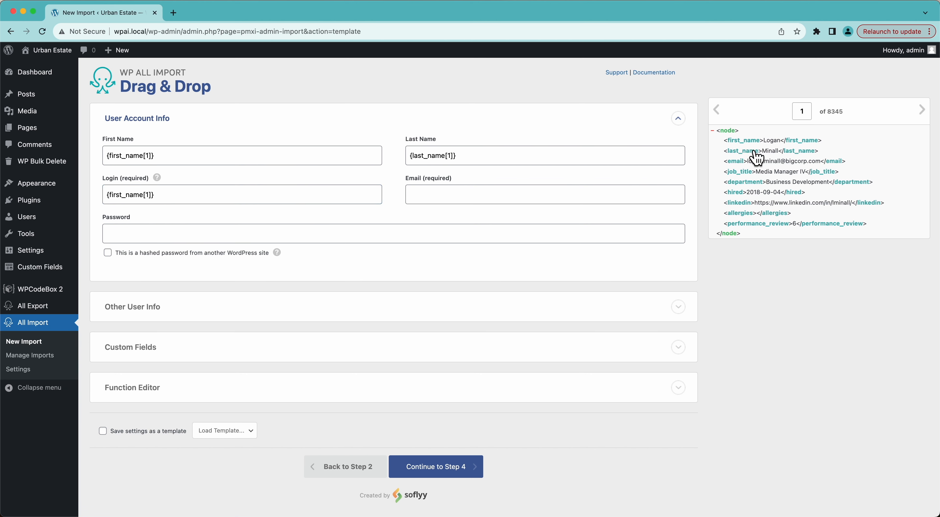
drag(746, 141, 268, 199)
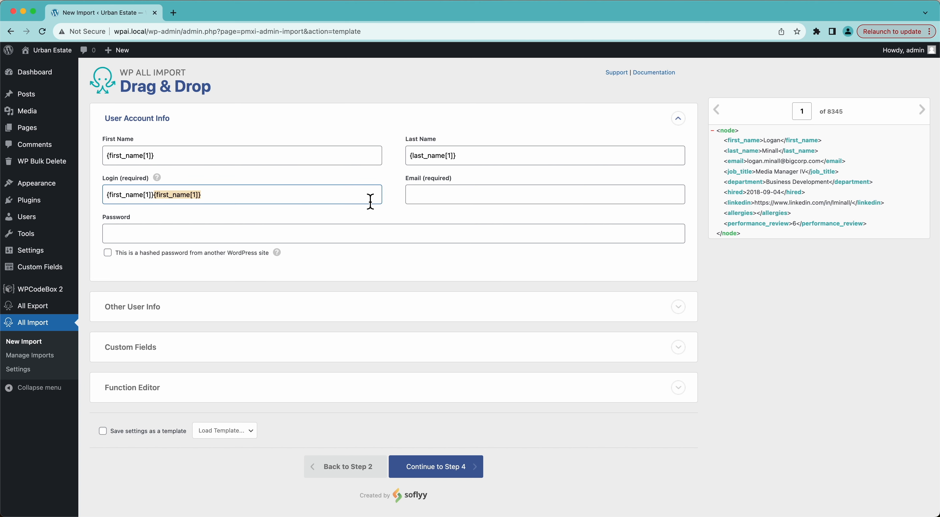
click(431, 201)
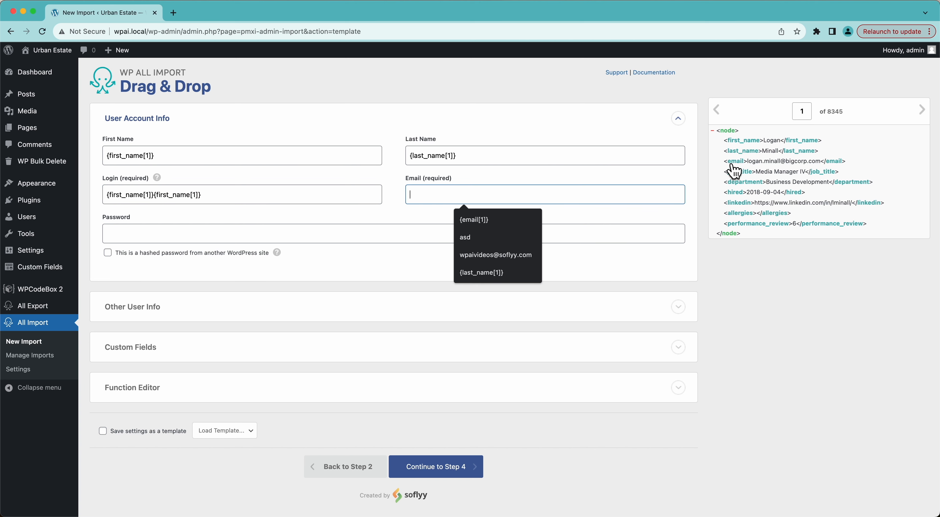
drag(727, 163, 536, 194)
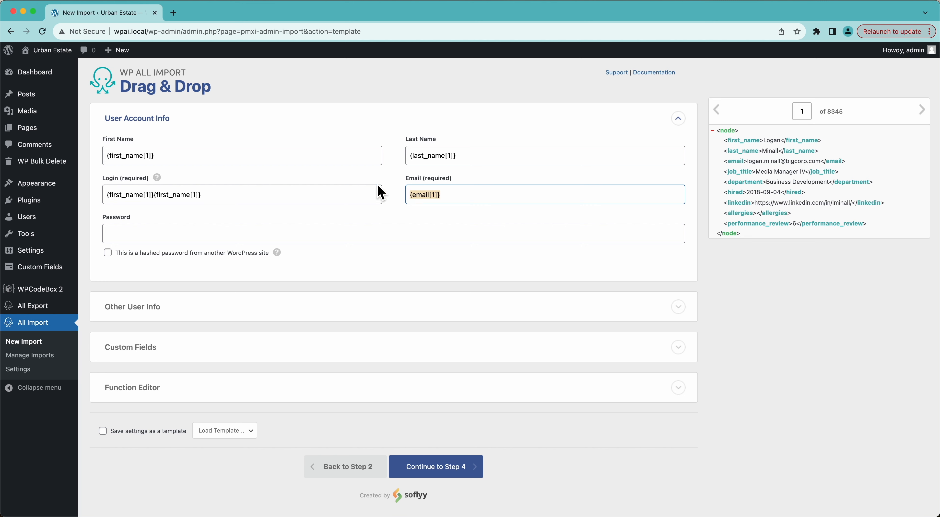
click(189, 239)
text(defa)
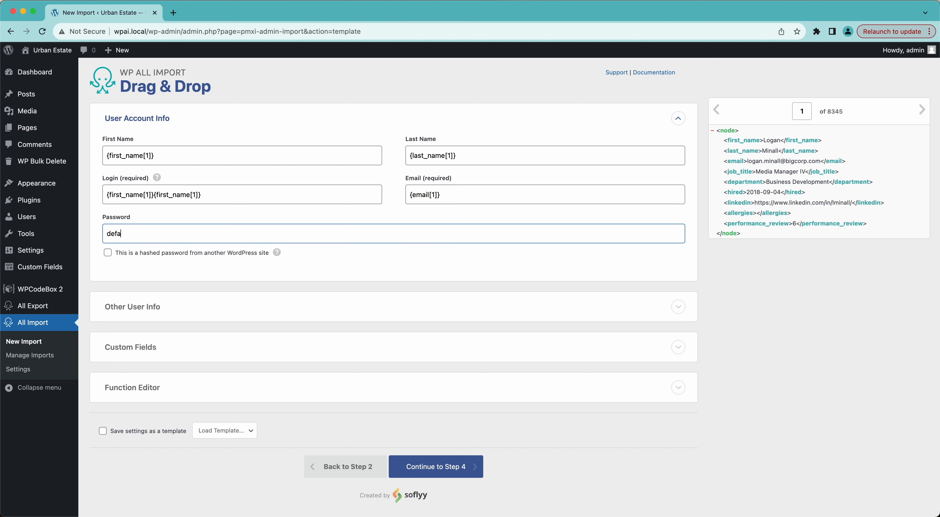
text(ultpassword)
key(super+a)
key(BackSpace)
click(733, 281)
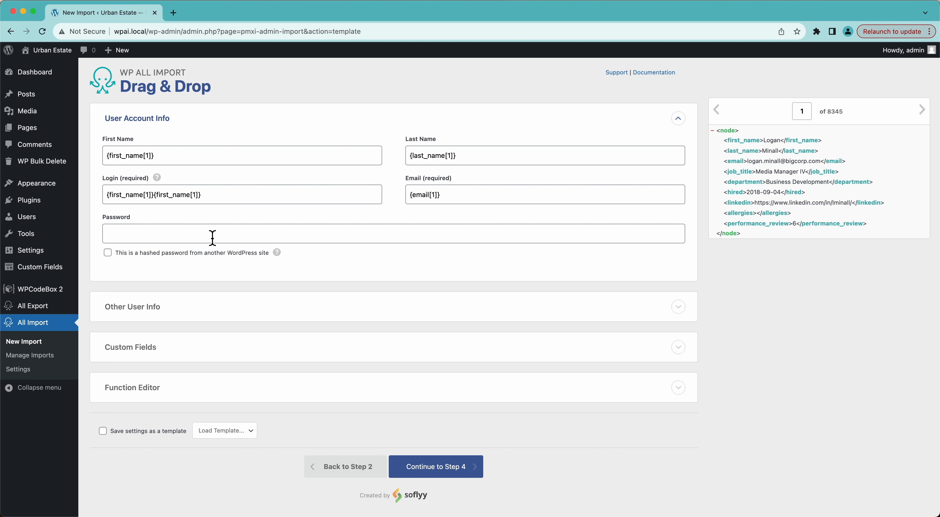
Expand Other User Info and set the Role to subscriber
scroll(221, 335, down, 1)
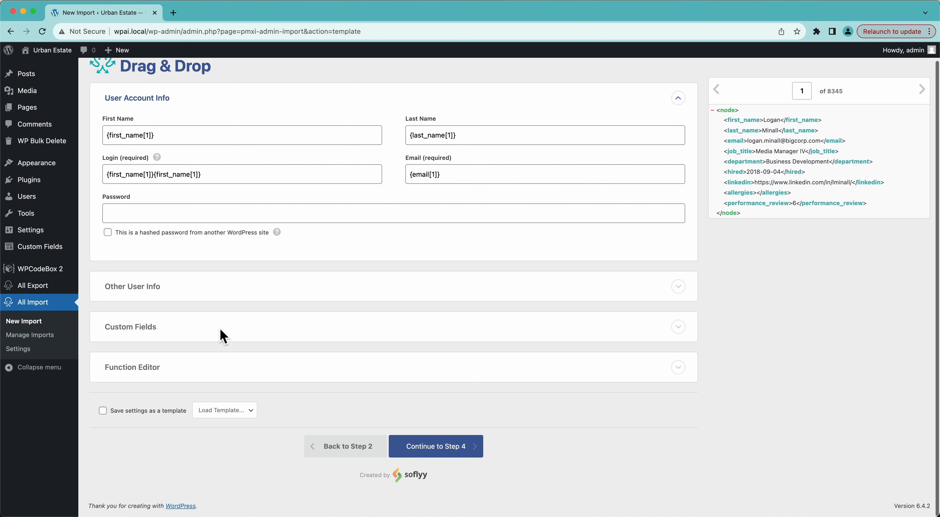
click(158, 292)
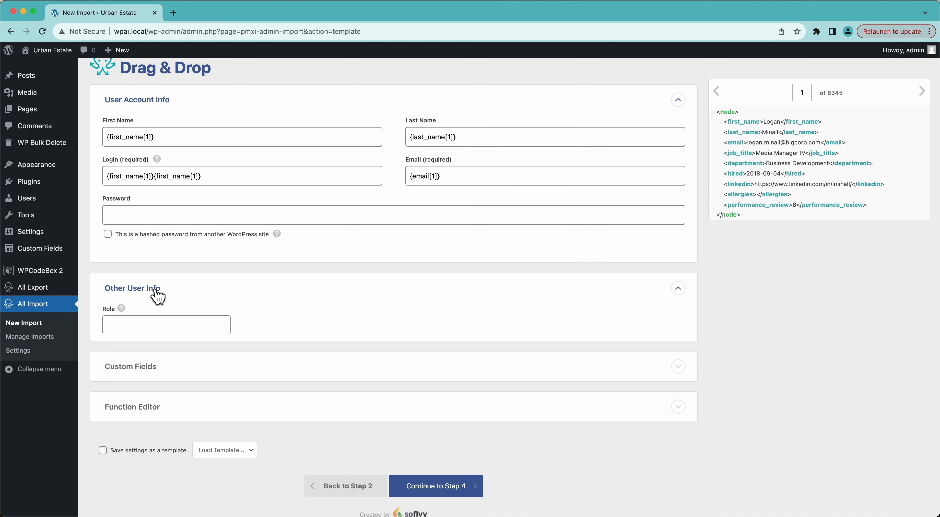
scroll(156, 291, down, 5)
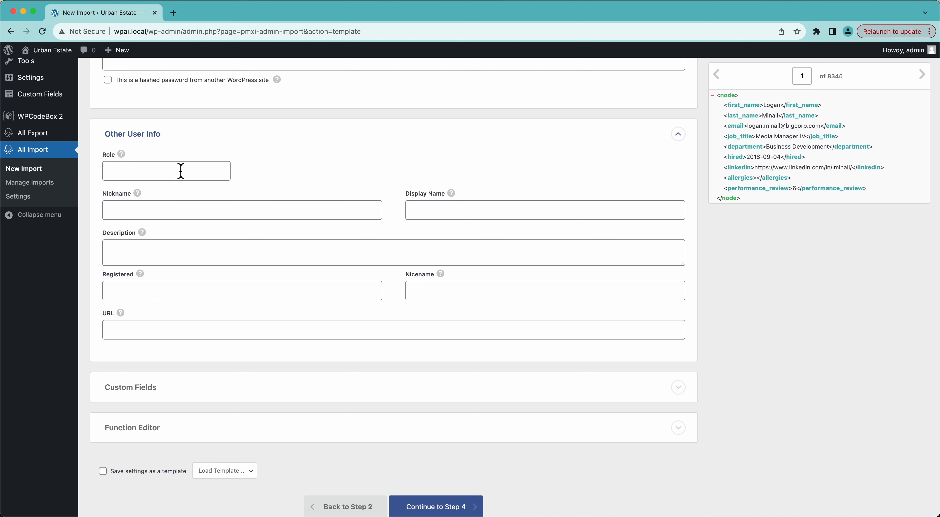
mouse_move(121, 155)
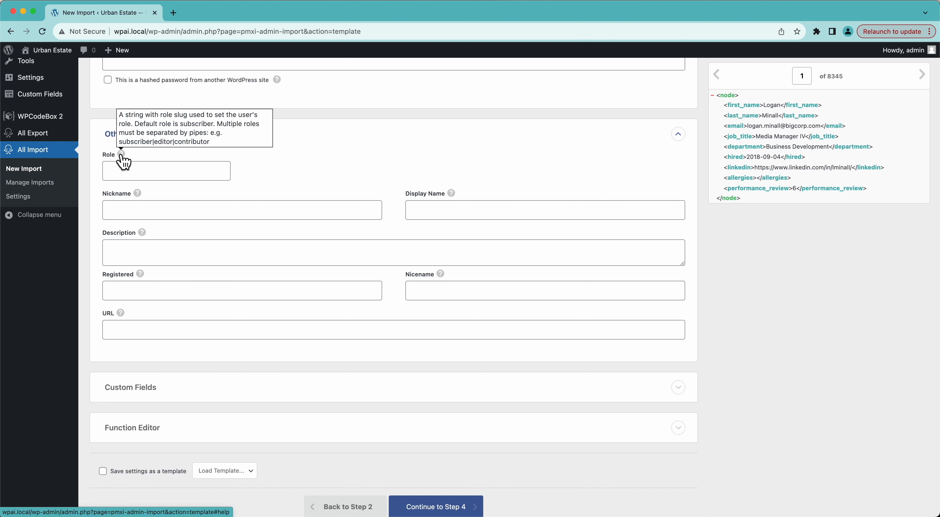
click(151, 173)
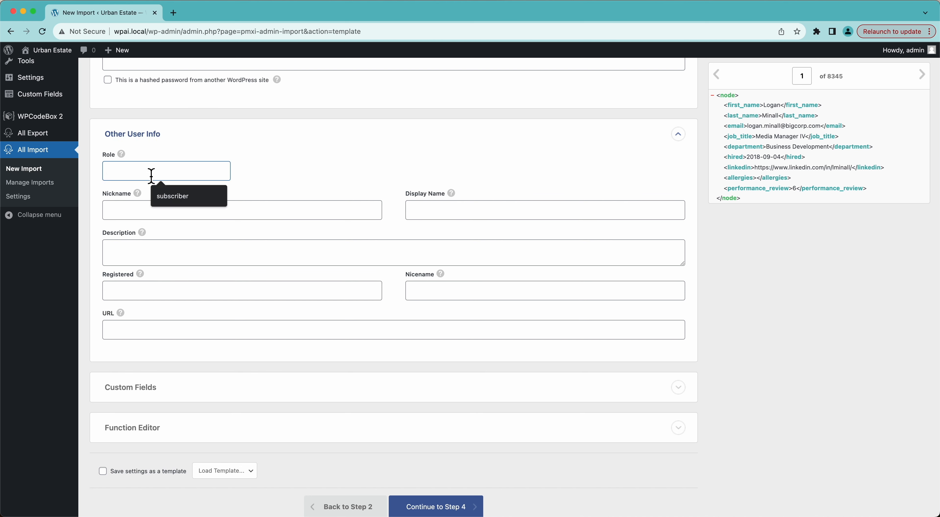
text(subscriber)
click(294, 154)
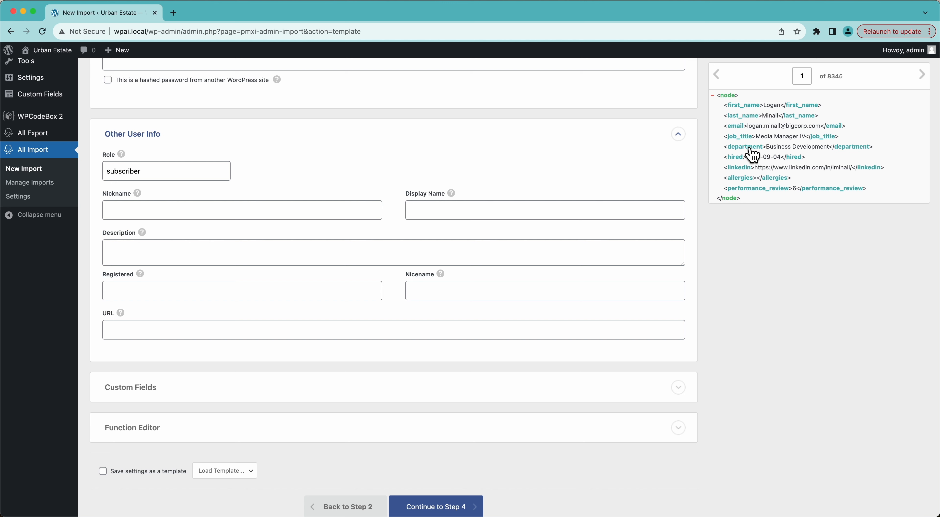
Set Nickname to {first_name[1]} {last_name[1]} and copy that value
mouse_move(752, 155)
mouse_down()
mouse_move(654, 152)
mouse_move(541, 177)
mouse_move(748, 165)
mouse_up()
mouse_move(138, 195)
drag(735, 106, 319, 214)
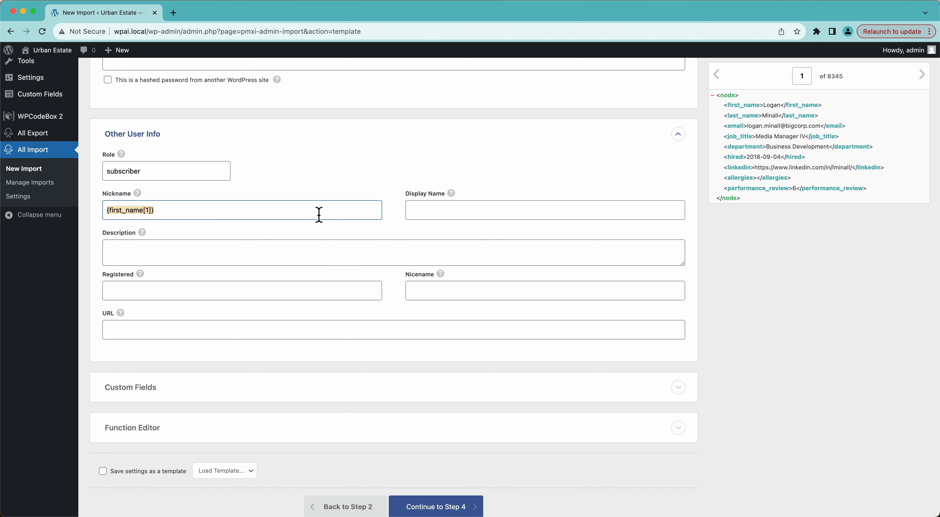
drag(735, 116, 297, 212)
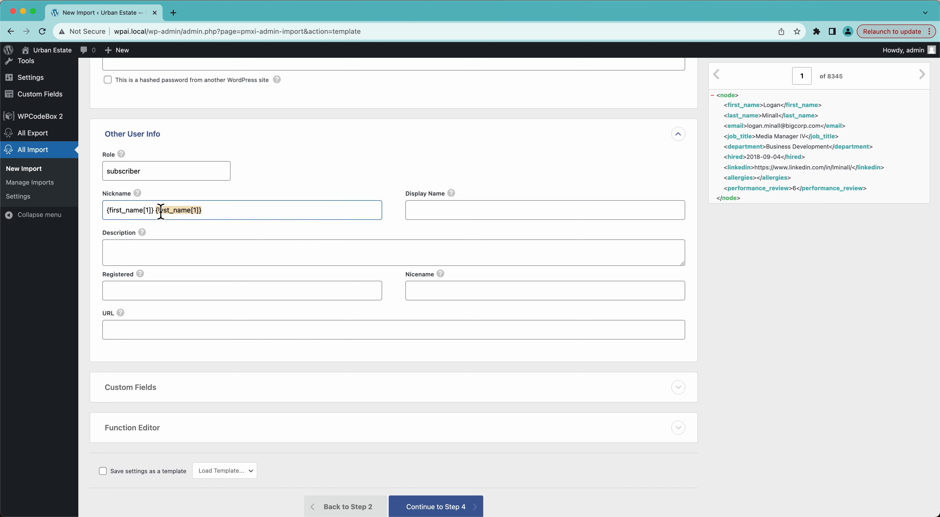
triple_click(353, 211)
key(super+c)
click(387, 169)
Paste {first_name[1]} {last_name[1]} into Display Name
mouse_move(451, 193)
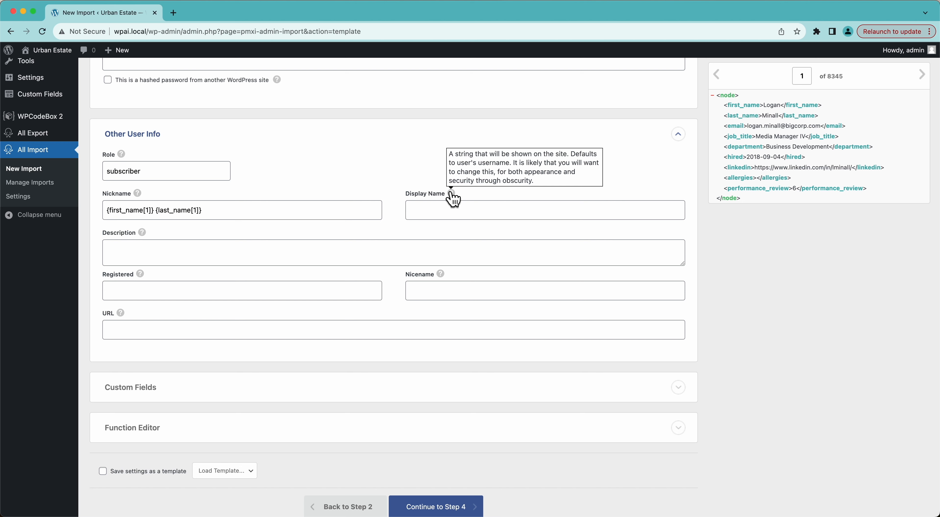
click(436, 209)
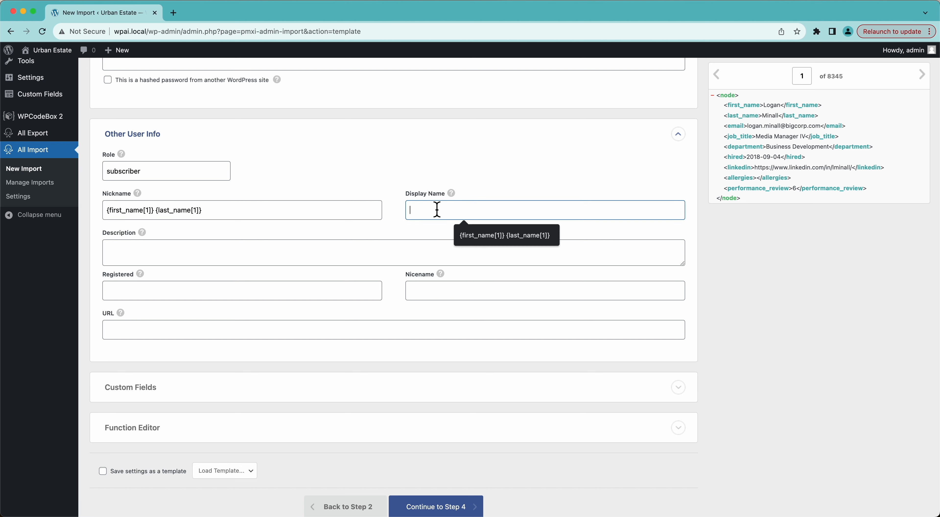
key(super+v)
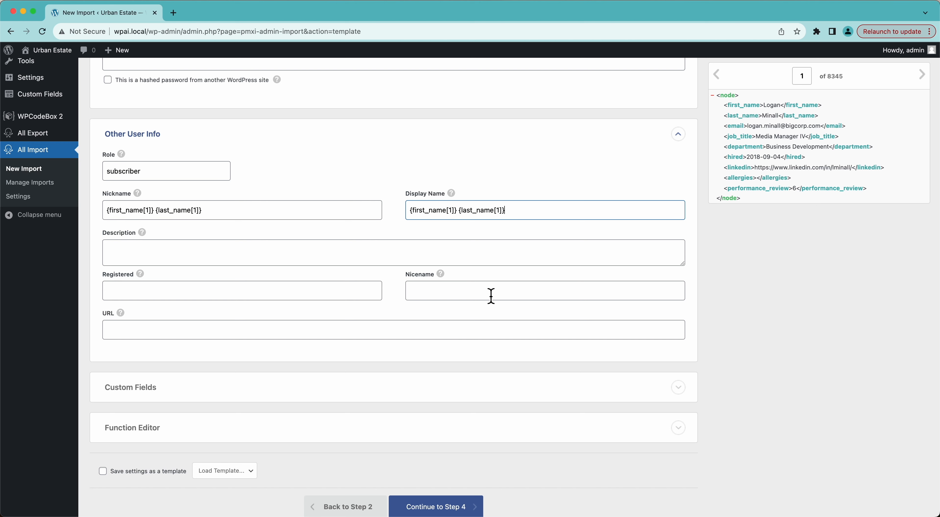
click(291, 264)
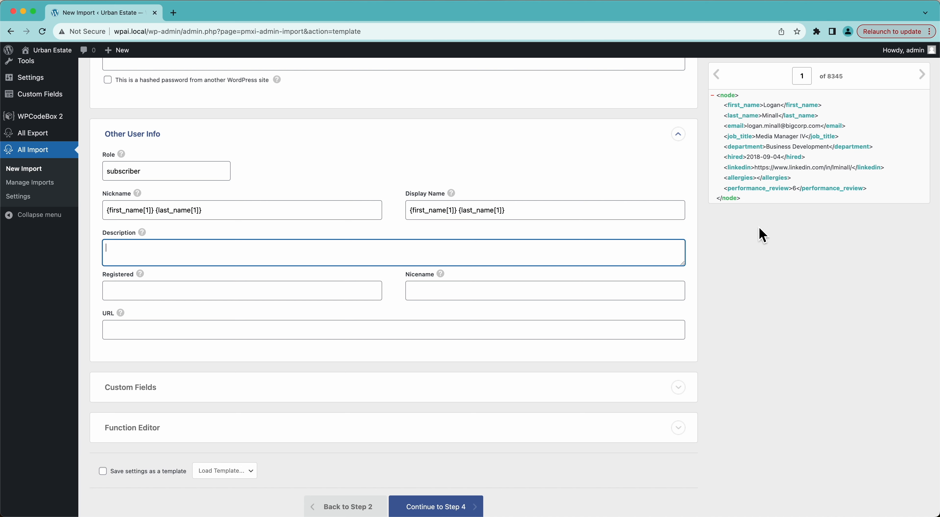
Set Description to '{job_title[1]} in the {department[1]}.' and preview the next record
drag(749, 143, 475, 266)
text(in the)
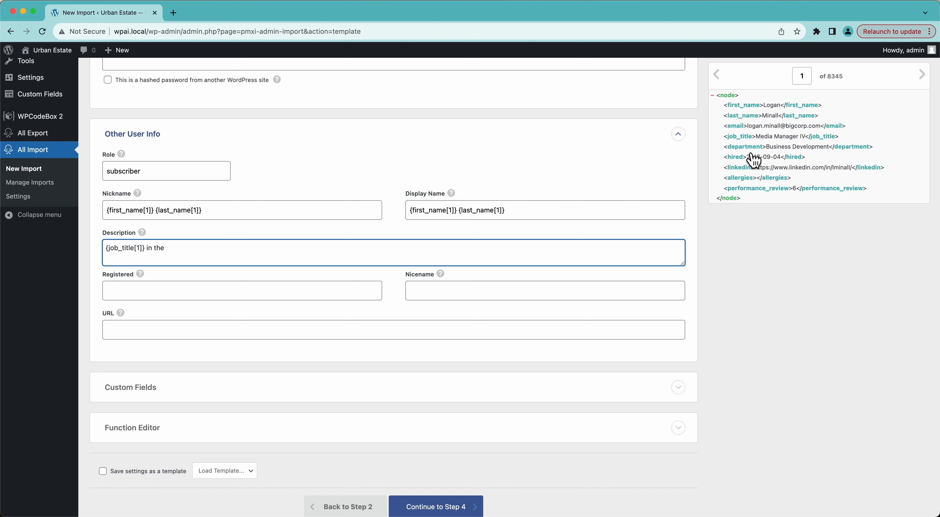
drag(748, 150, 479, 252)
text(.)
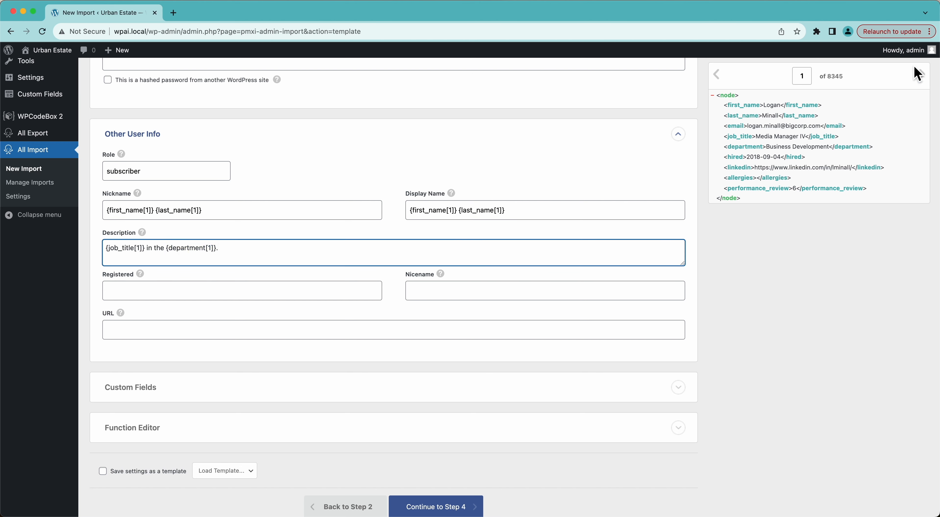
click(920, 77)
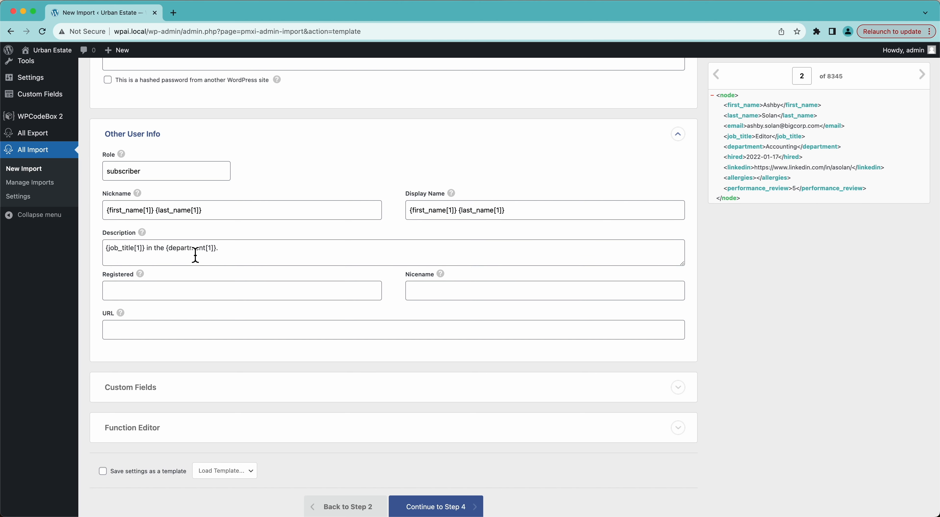
scroll(195, 255, down, 2)
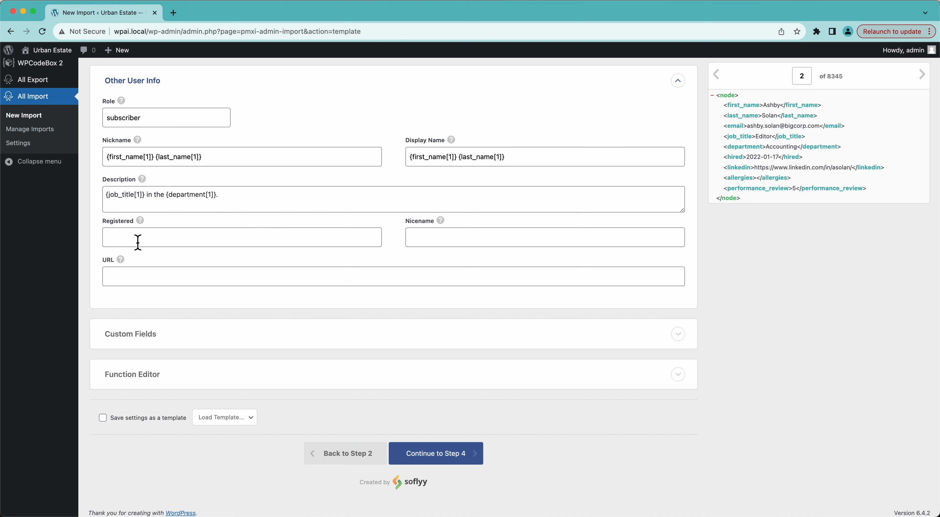
Map {hired[1]} into the Registered field and {linkedin[1]} into the URL field
mouse_move(140, 225)
drag(736, 162, 275, 239)
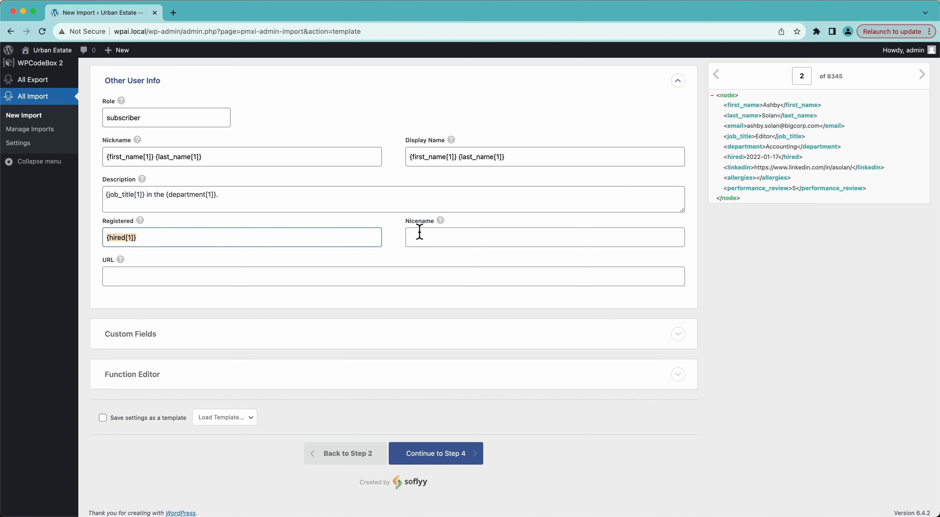
mouse_move(440, 223)
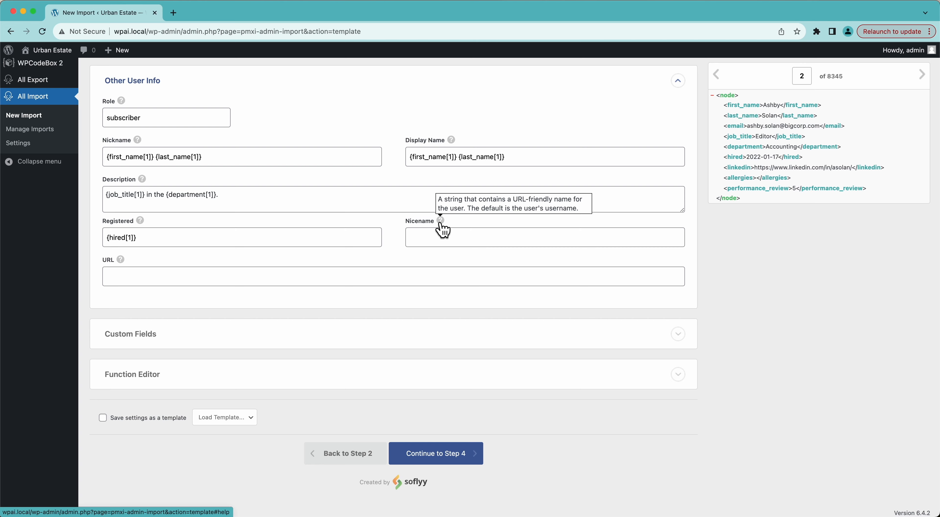
scroll(269, 185, up, 6)
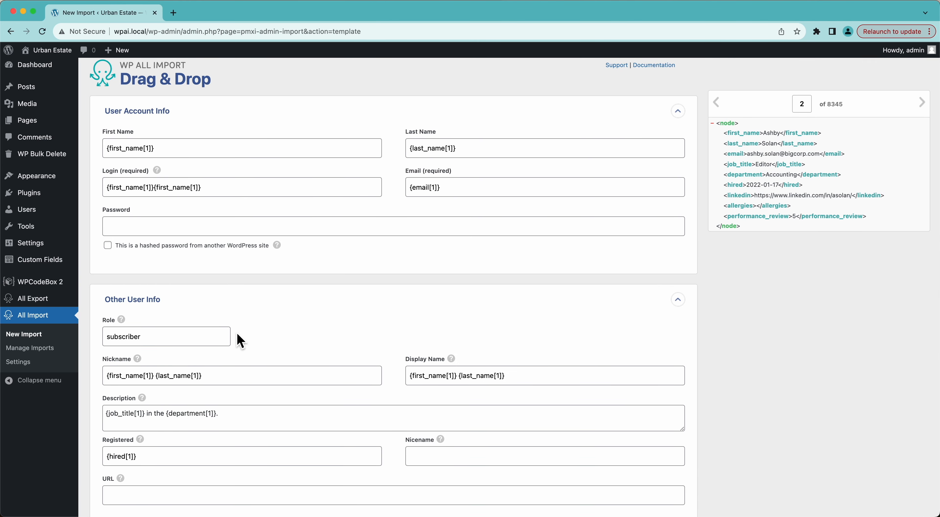
scroll(239, 342, down, 6)
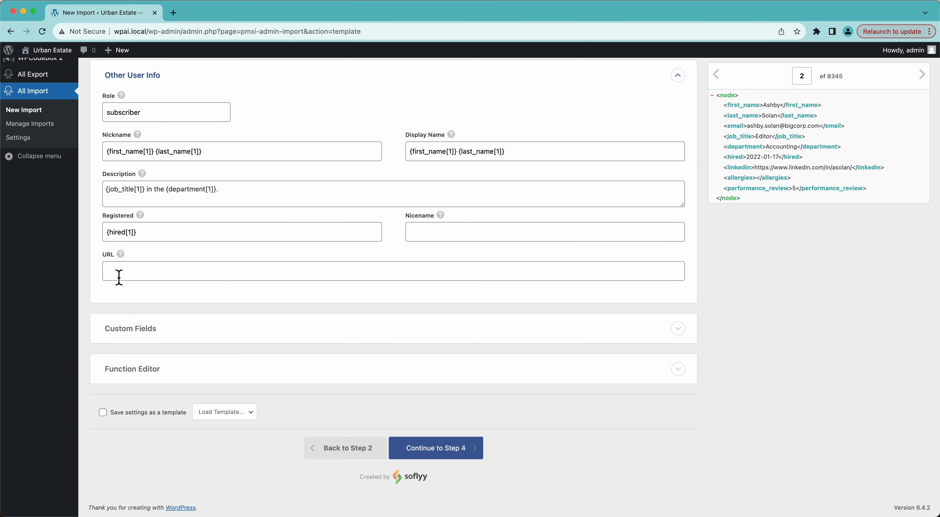
drag(744, 172, 466, 278)
Expand Custom Fields and display the automatically detected custom fields
click(312, 333)
scroll(310, 327, down, 2)
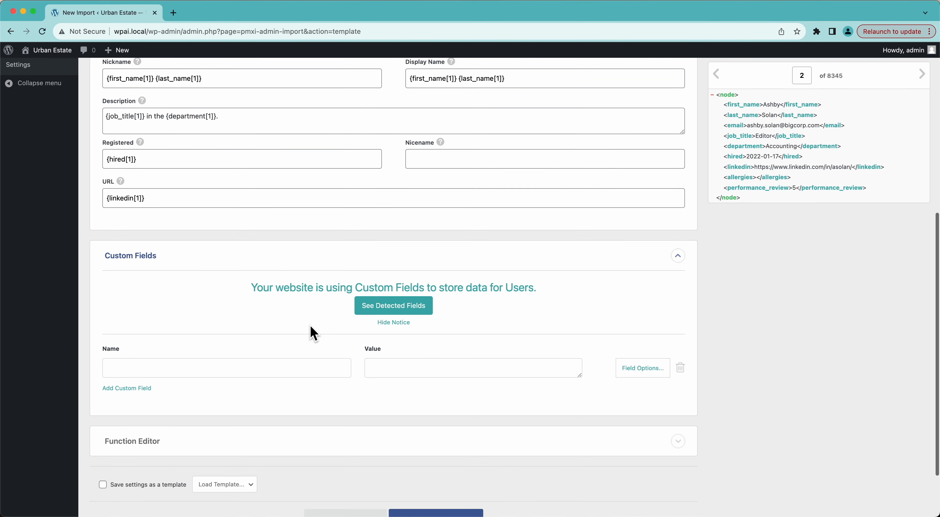
drag(6, 348, 279, 313)
scroll(200, 201, right, 3)
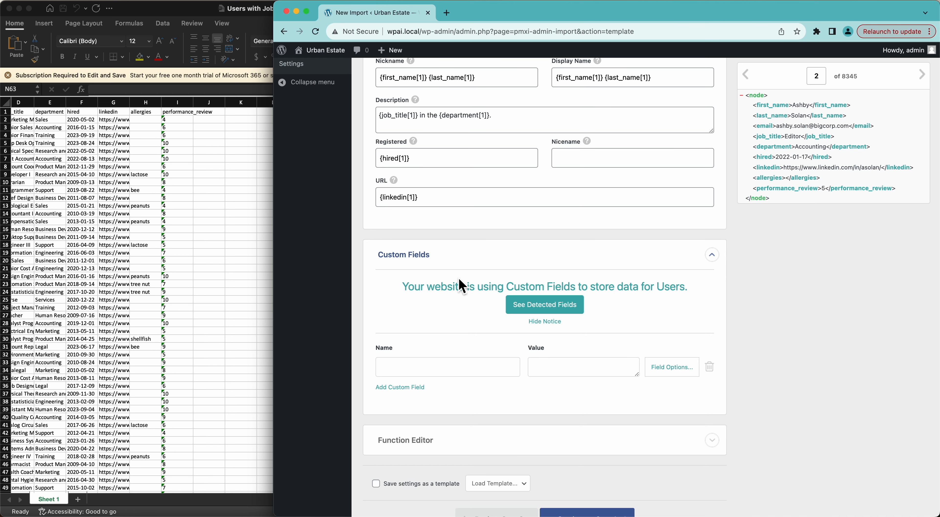
scroll(467, 176, up, 5)
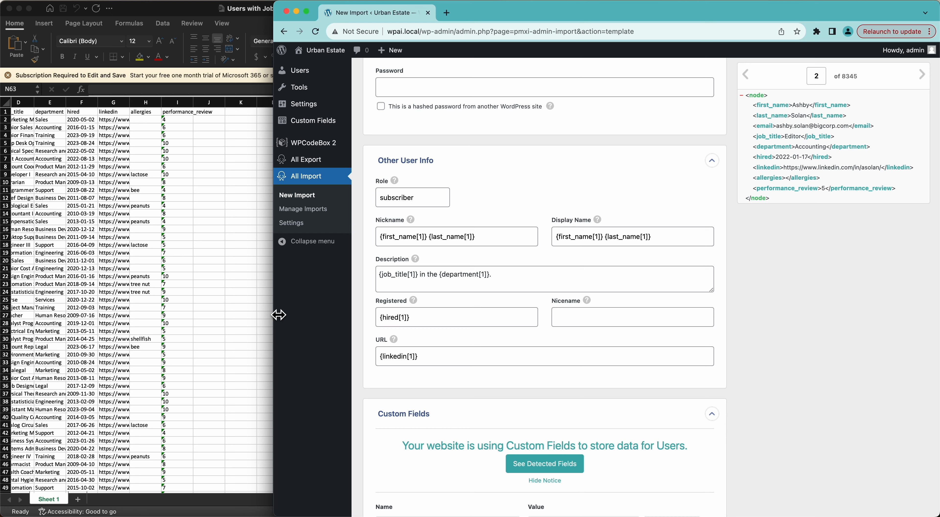
drag(274, 314, 7, 341)
scroll(241, 315, down, 5)
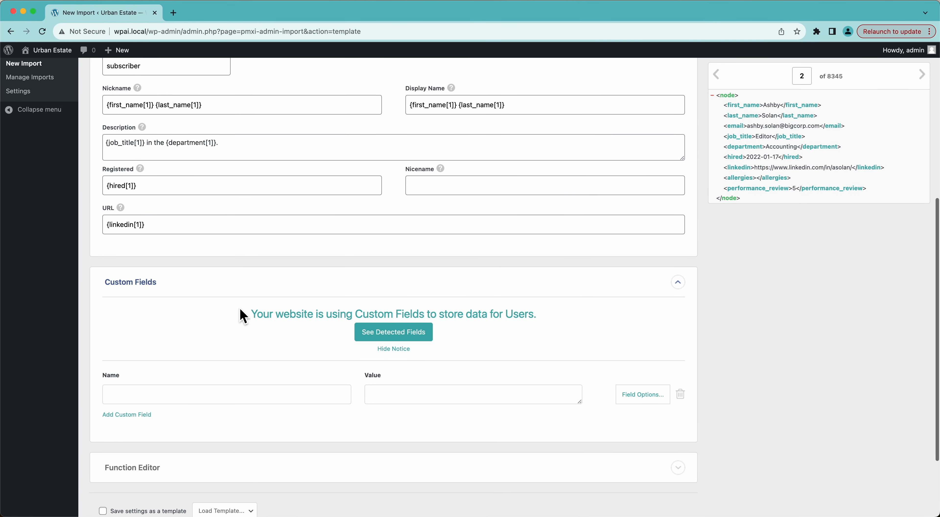
click(419, 308)
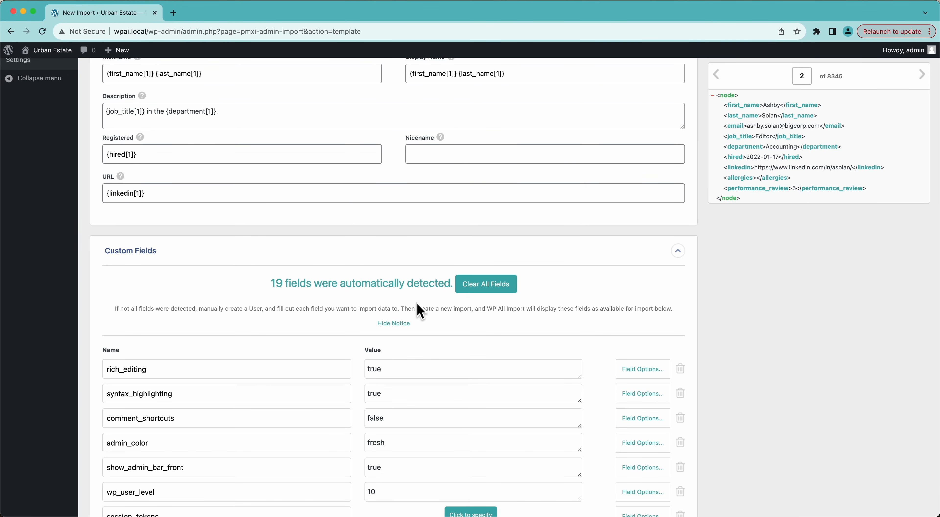
scroll(419, 311, down, 12)
scroll(420, 312, up, 10)
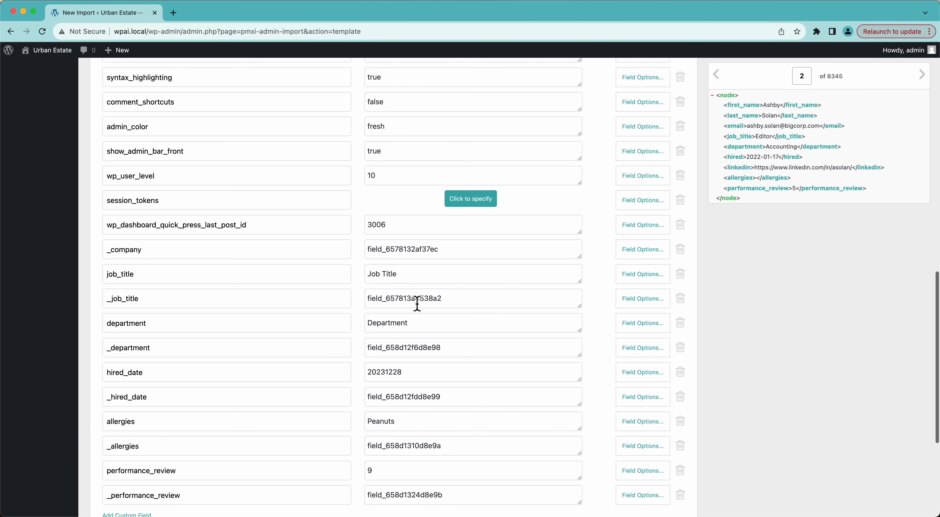
scroll(418, 309, down, 11)
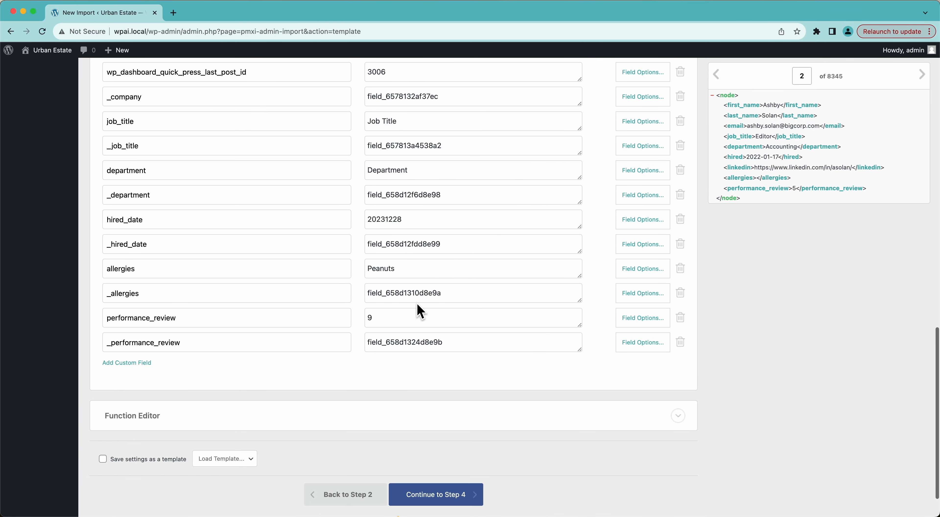
scroll(418, 310, up, 7)
scroll(418, 306, up, 1)
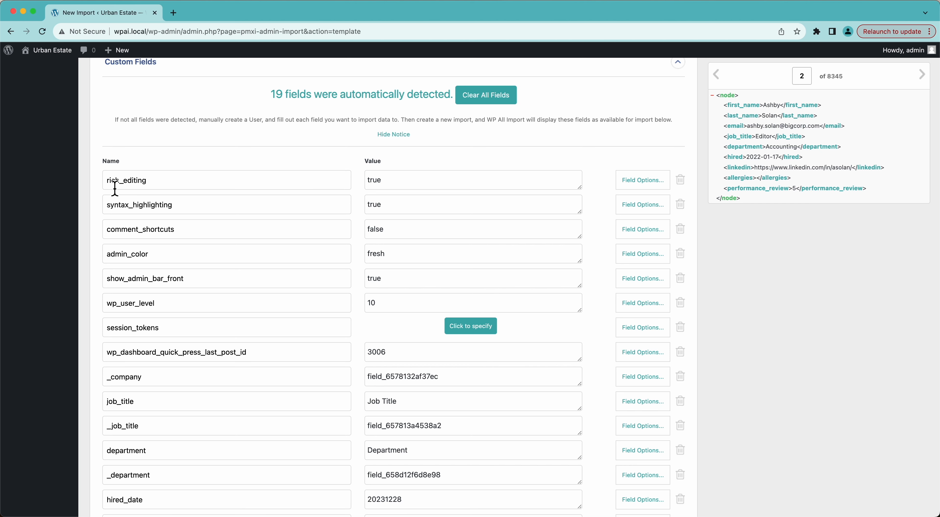
Delete the default user meta rows such as rich_editing, session_tokens and _company
click(681, 180)
click(681, 180)
click(681, 180)
click(681, 180)
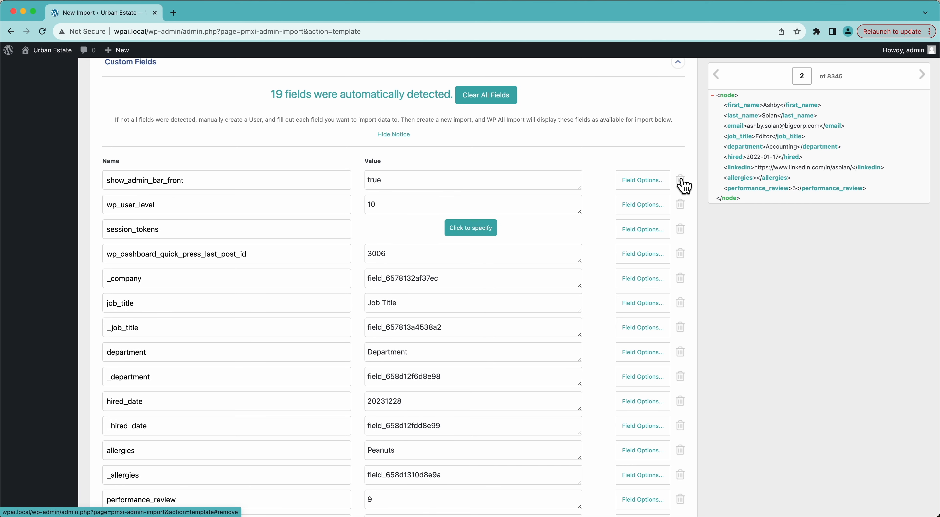
click(681, 180)
click(681, 179)
click(681, 179)
click(681, 180)
click(681, 179)
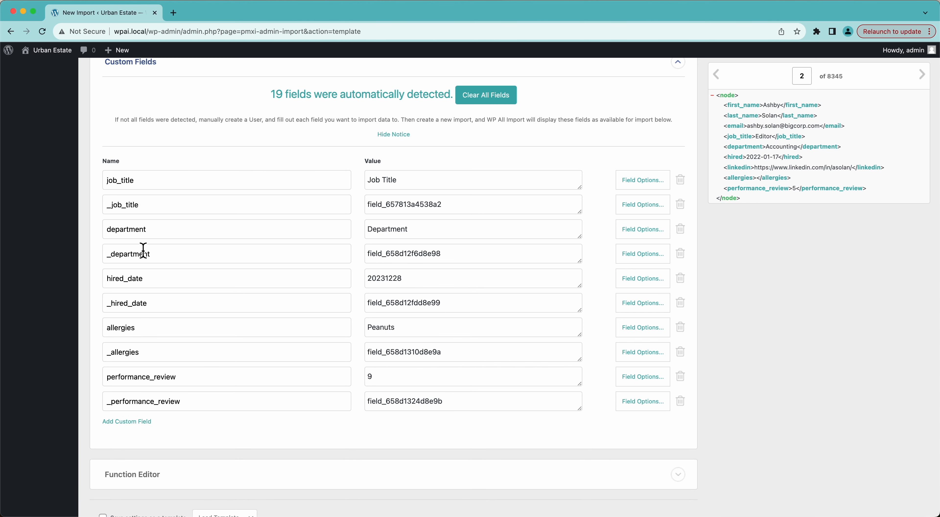
scroll(141, 192, up, 10)
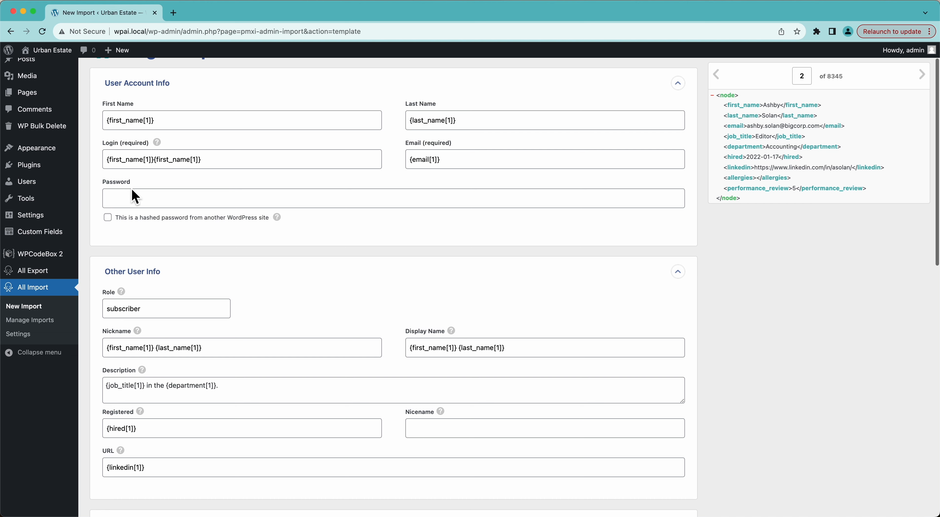
Open ACF Field Groups in a new tab and view the Job Info group
super+click(45, 237)
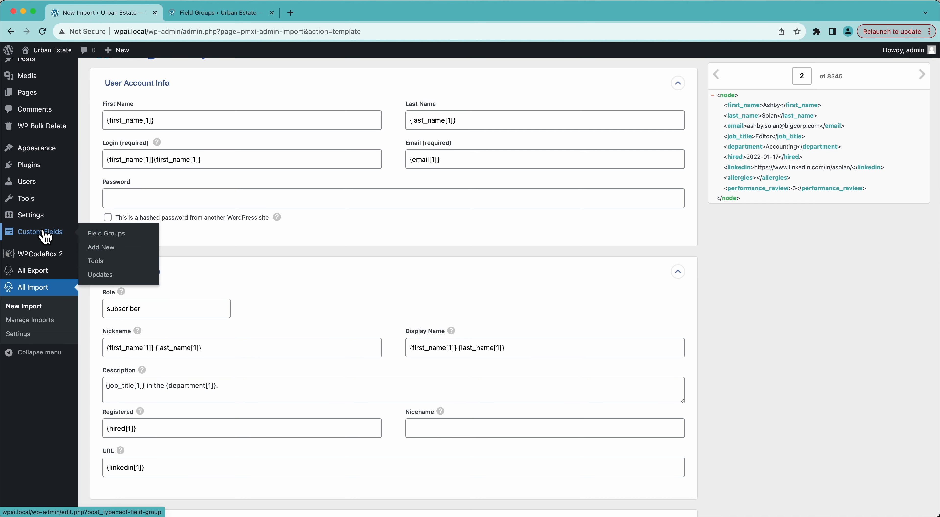
click(242, 16)
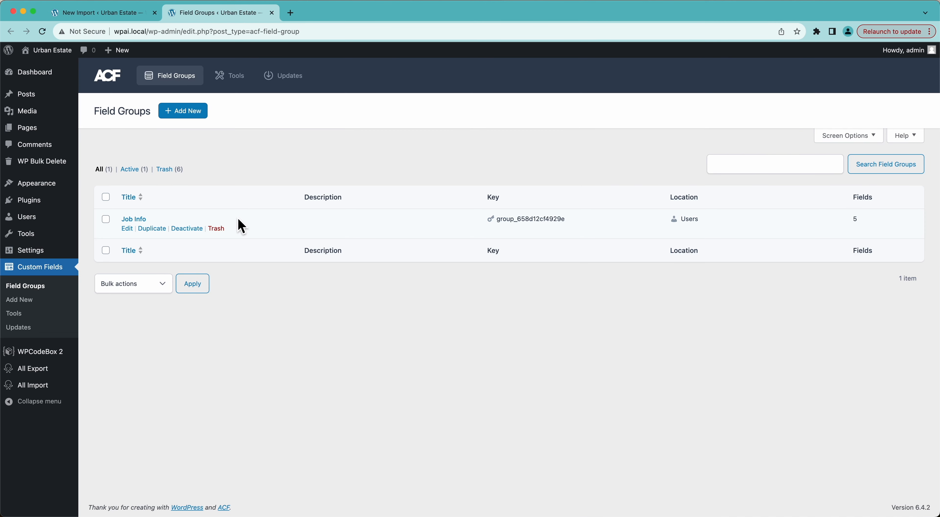
click(131, 221)
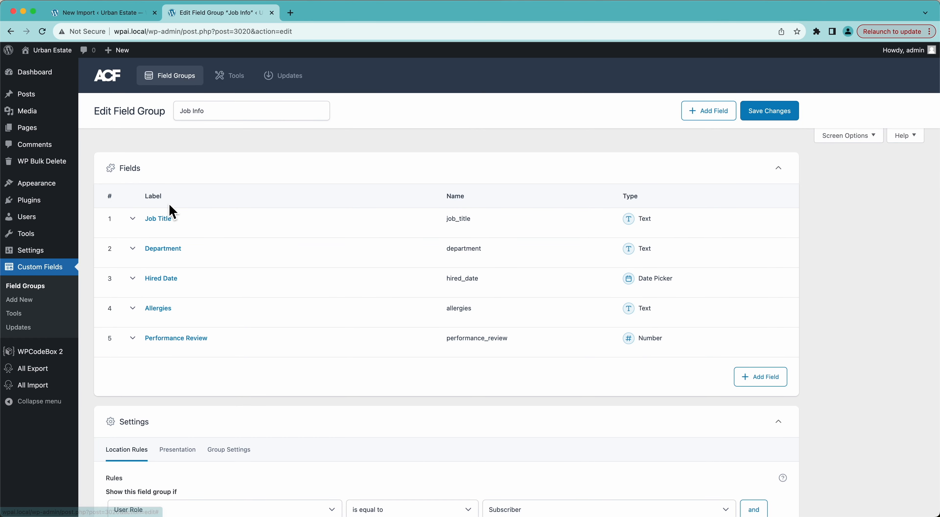
Open Users > All Users in a new tab and switch to it
mouse_move(51, 224)
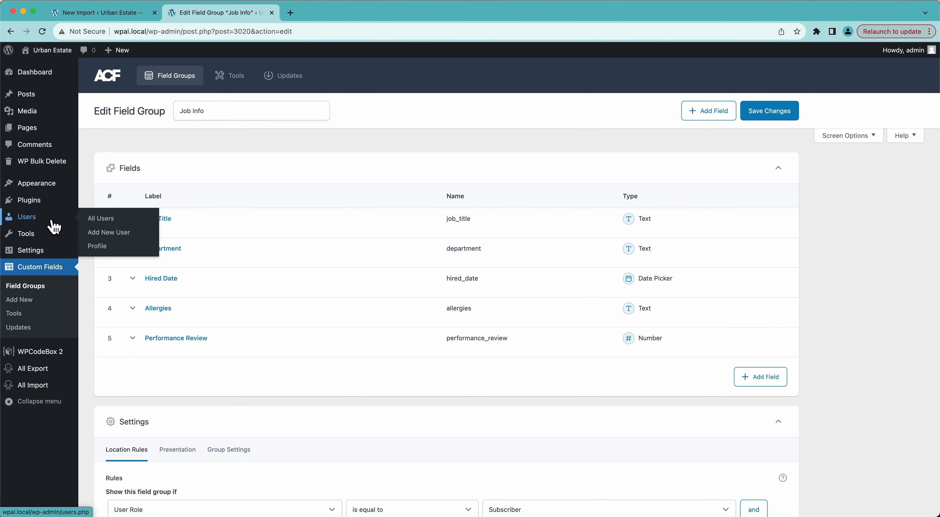
super+click(94, 218)
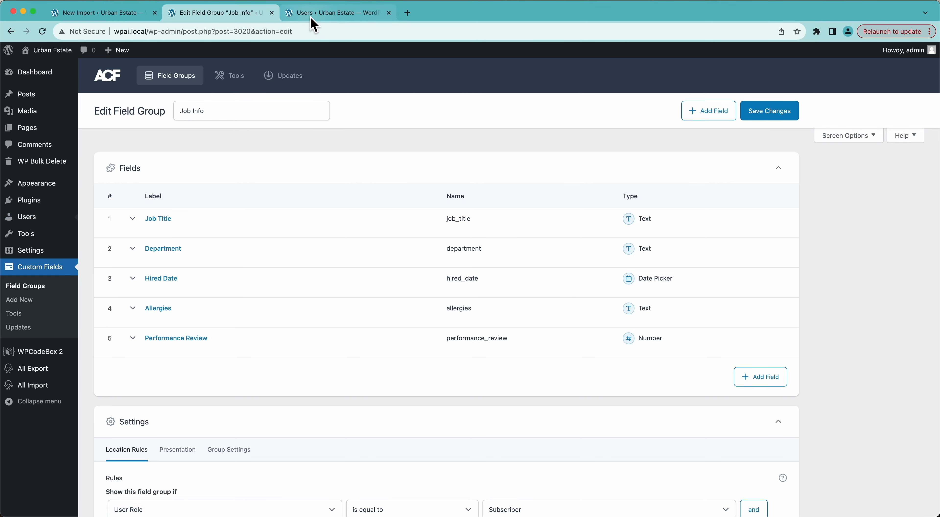
click(369, 14)
Compare the test user's Job Info entries with the Job Info field group and the import's custom fields
click(137, 187)
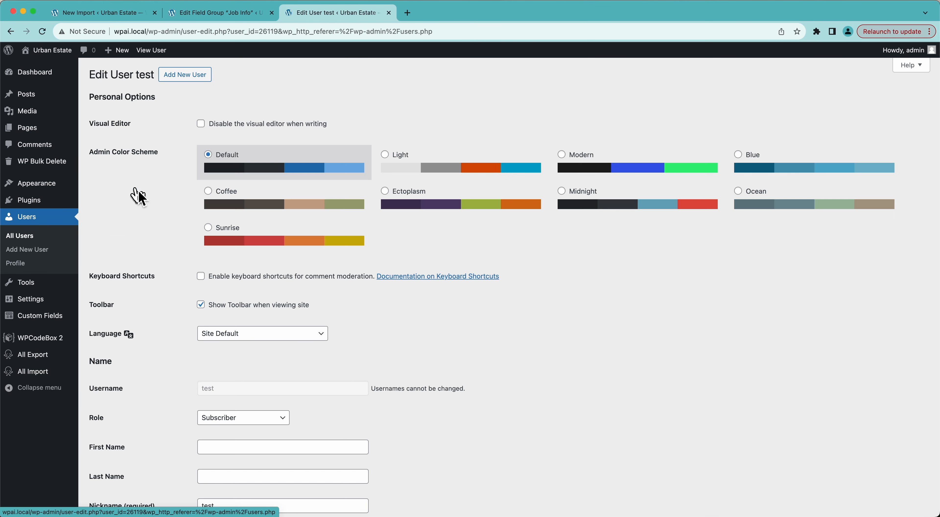
scroll(175, 324, down, 15)
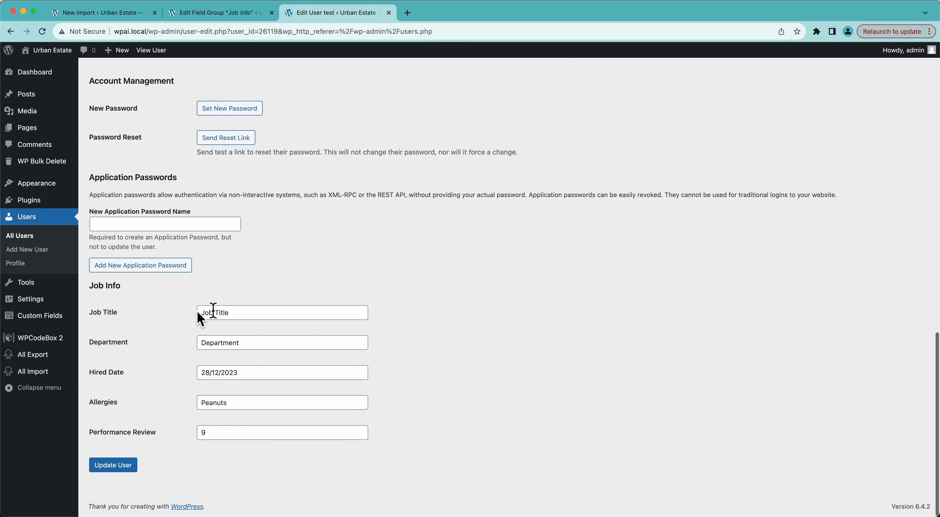
click(122, 16)
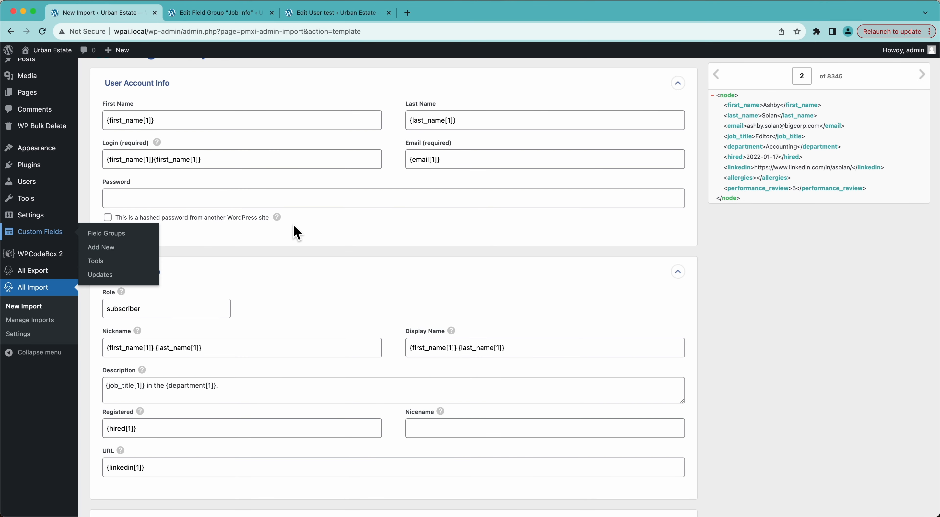
scroll(296, 256, down, 10)
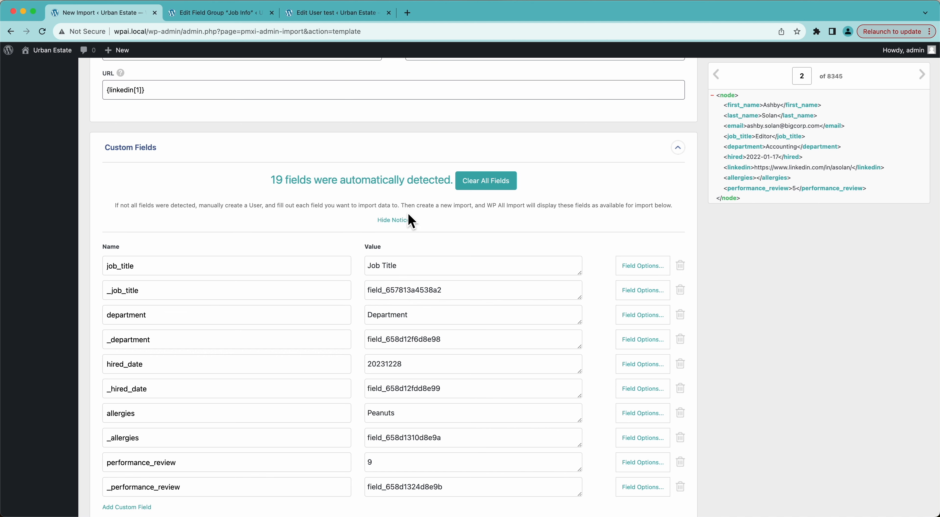
click(225, 13)
click(319, 13)
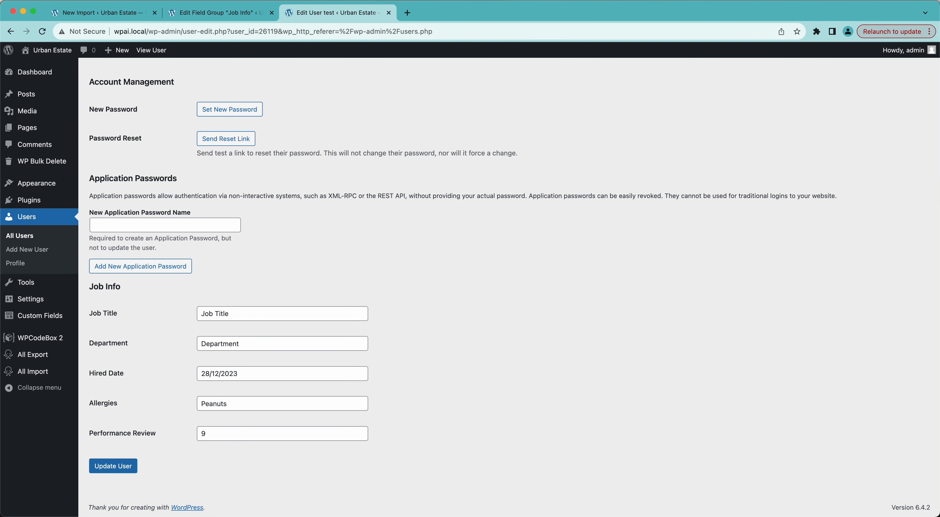
click(120, 12)
scroll(422, 317, down, 1)
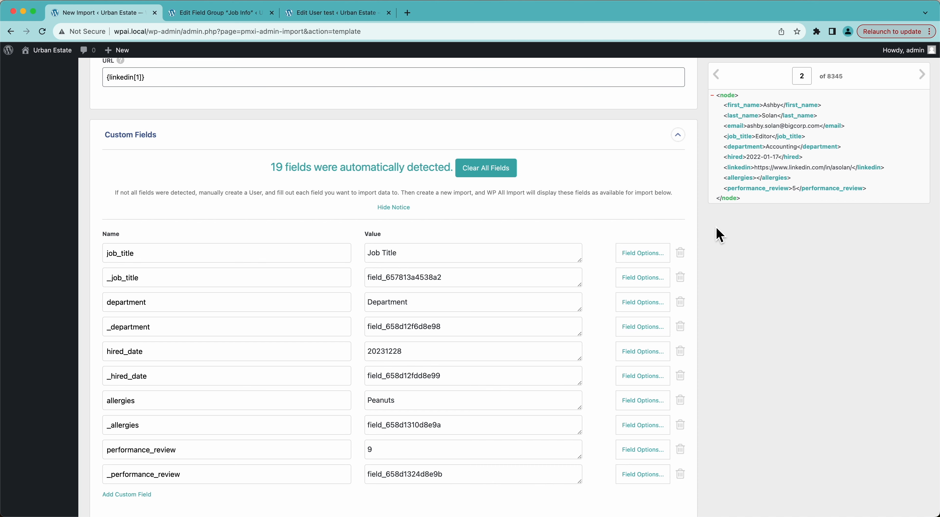
Delete the _job_title, _department, _hired_date, _allergies and _performance_review custom field rows
scroll(719, 236, down, 3)
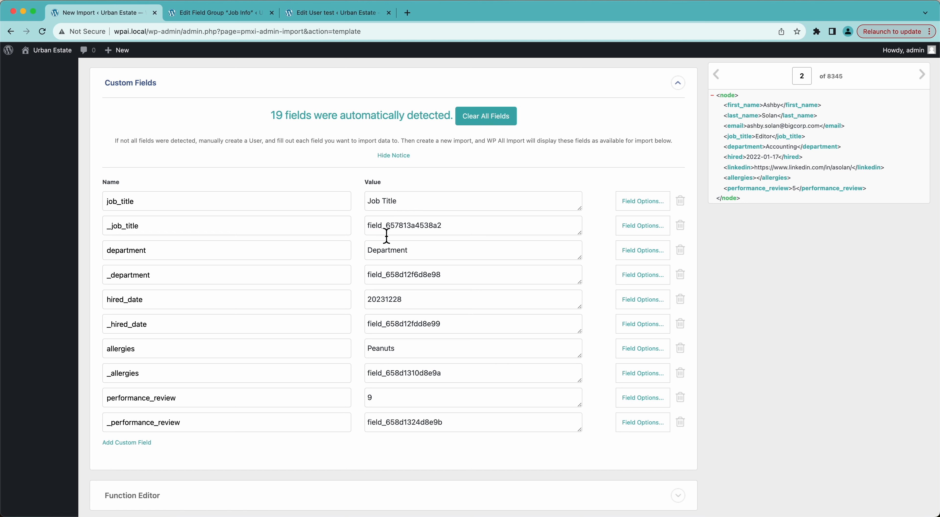
click(681, 227)
click(681, 251)
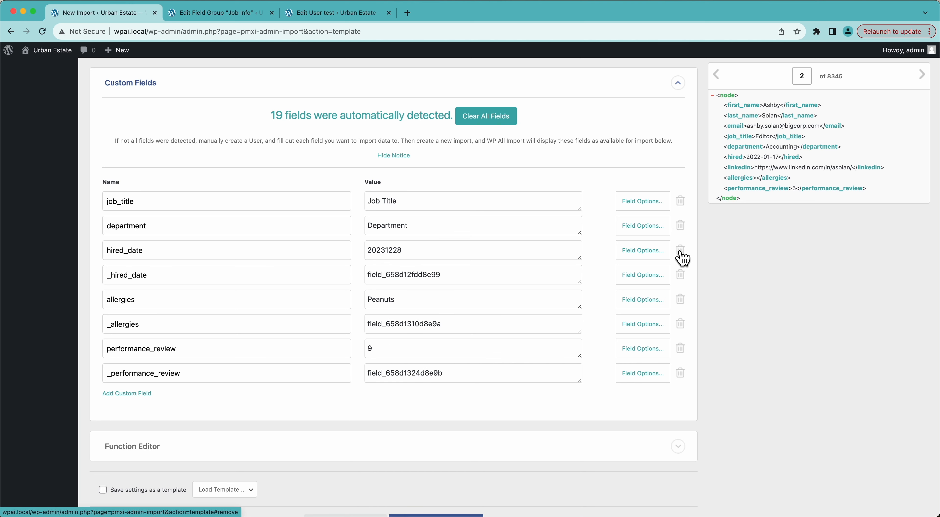
click(681, 276)
click(682, 302)
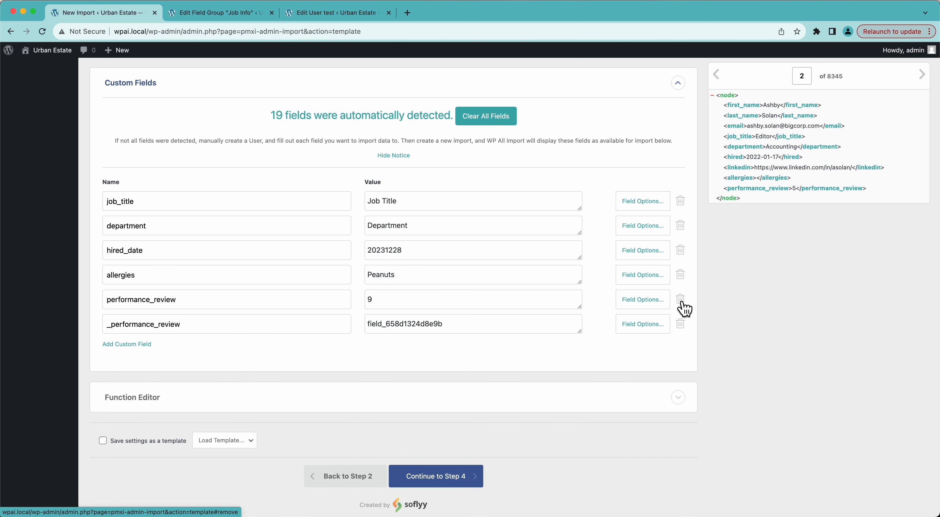
click(681, 325)
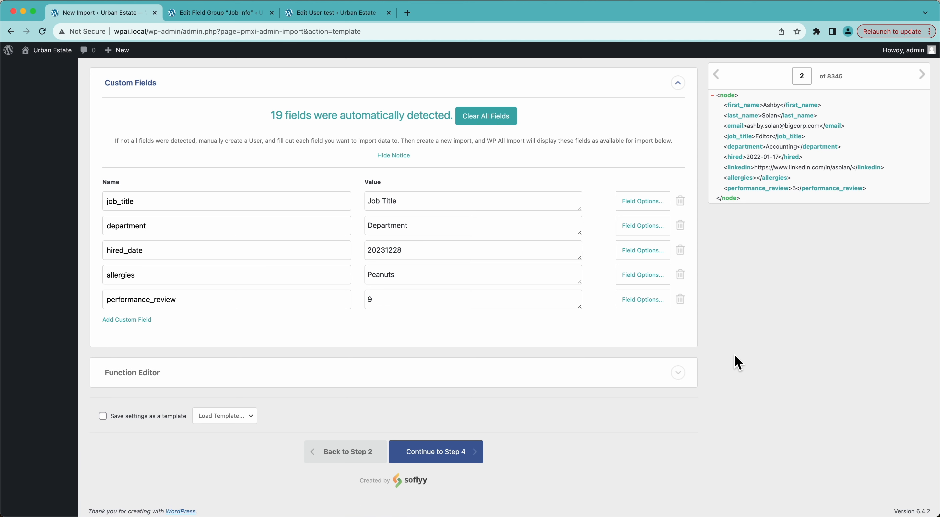
Empty the sample values of job_title, department, hired_date, allergies and performance_review
click(411, 203)
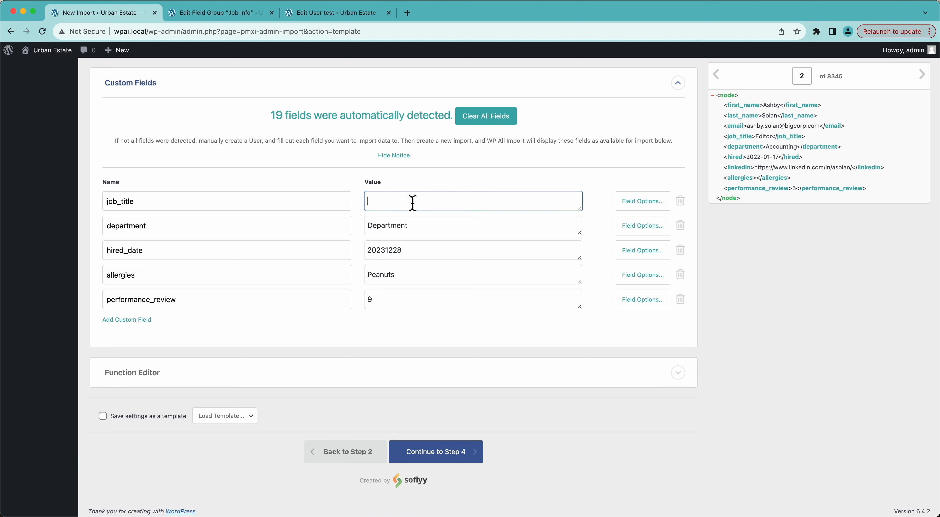
click(419, 233)
key(super+a)
key(BackSpace)
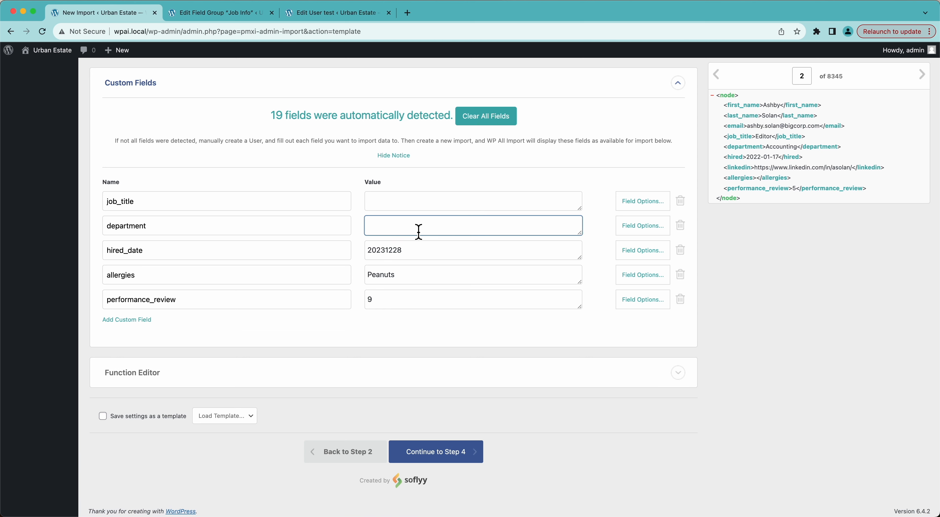
click(416, 253)
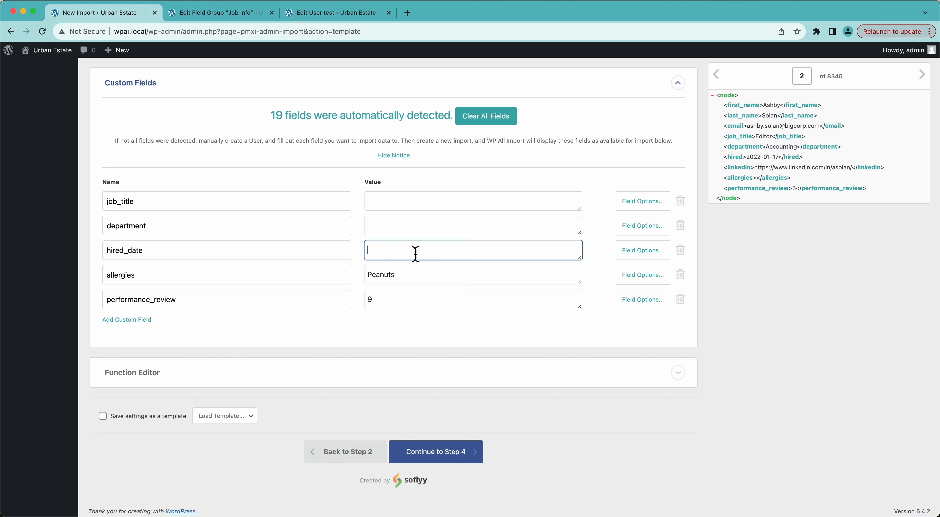
click(415, 275)
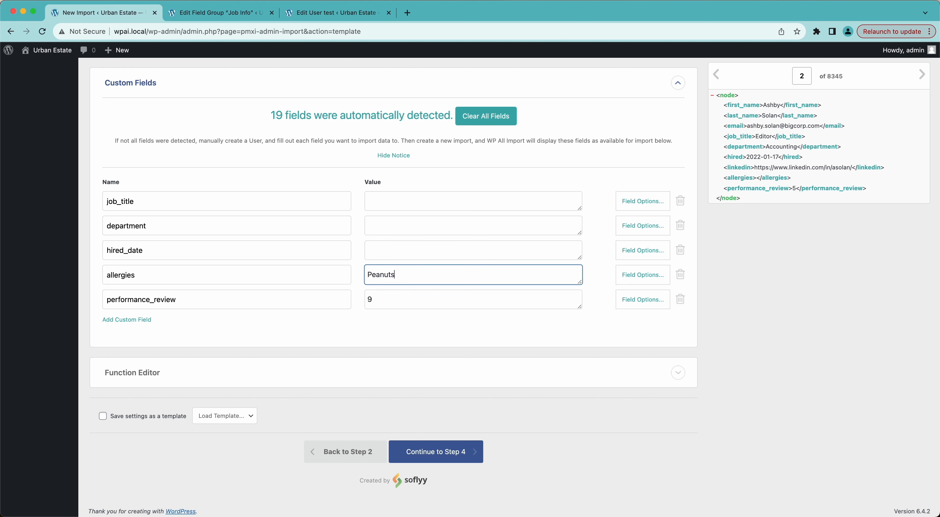
click(412, 301)
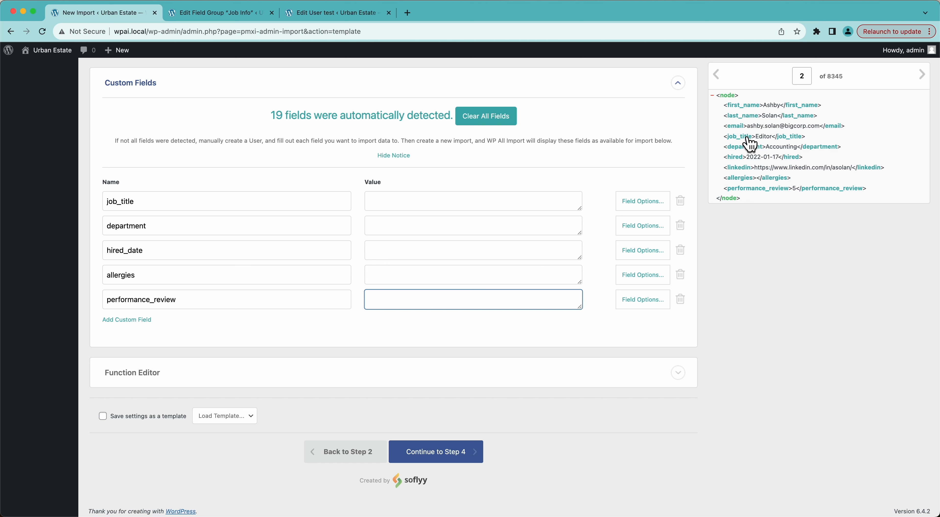
Map {job_title[1]}, {department[1]}, {hired[1]}, {allergies[1]} and {performance_review[1]} into the matching Value boxes
drag(749, 144, 470, 202)
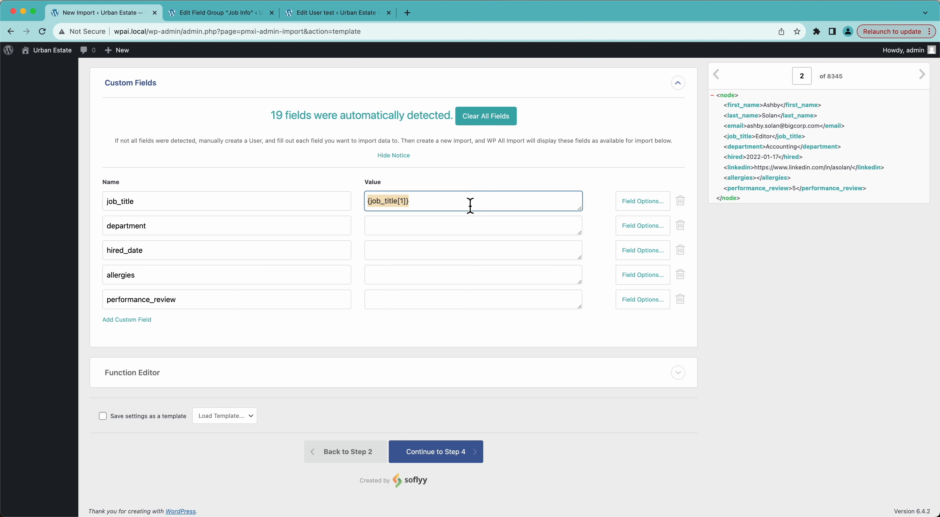
drag(731, 148, 449, 233)
drag(732, 157, 429, 249)
drag(745, 182, 474, 265)
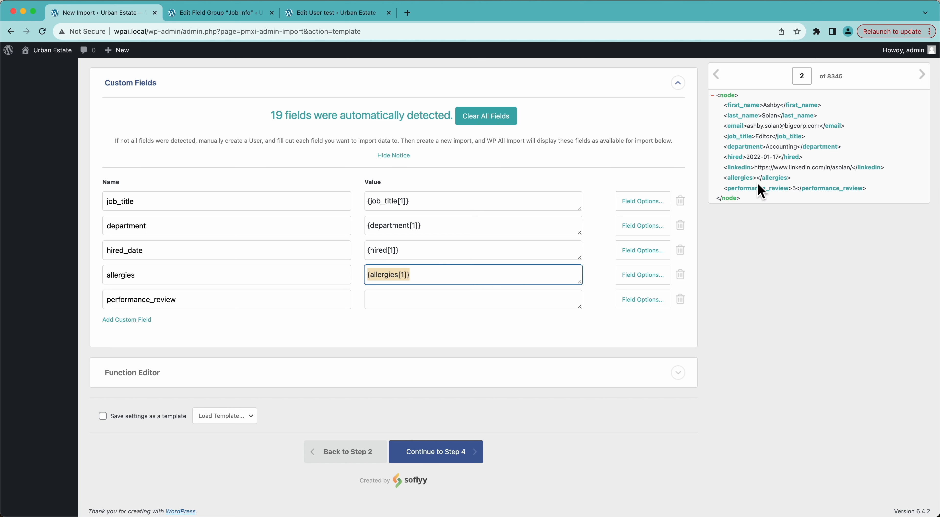
drag(761, 191, 456, 303)
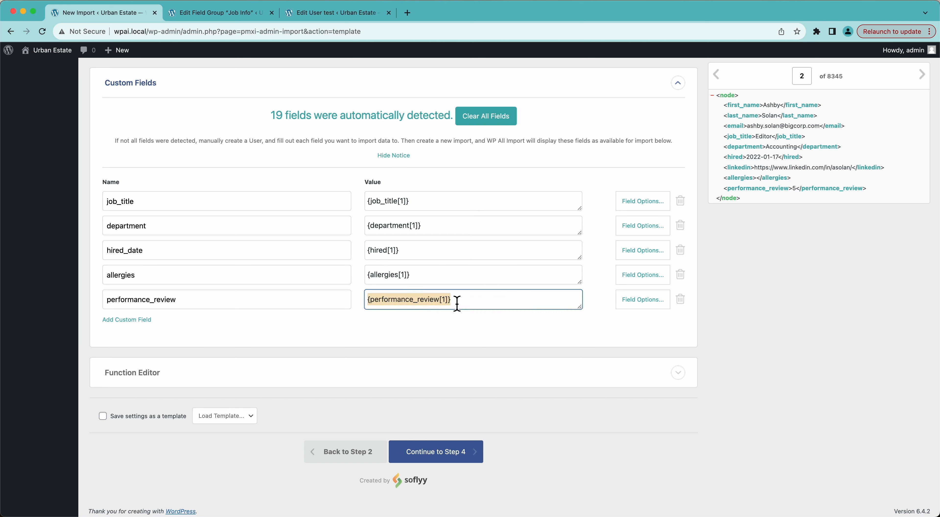
click(761, 314)
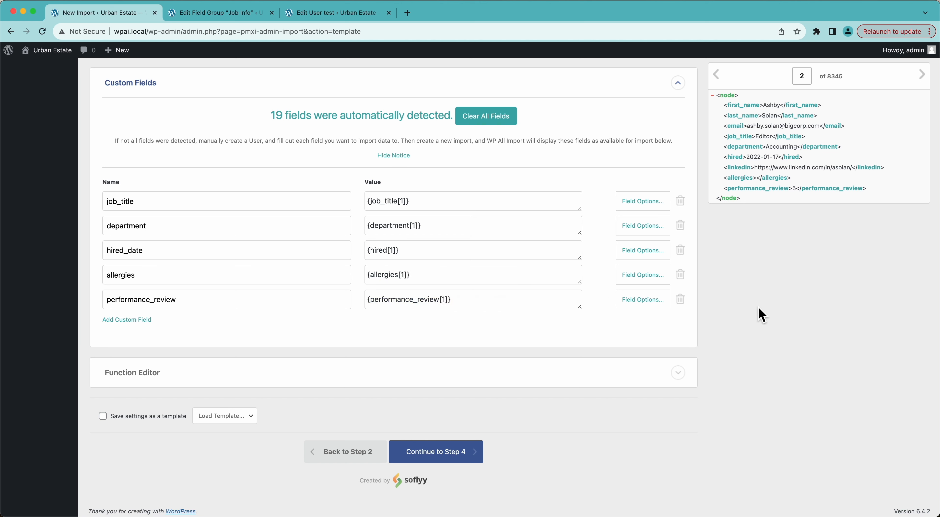
Expand the Function Editor and review the five mapped job info custom fields
click(205, 376)
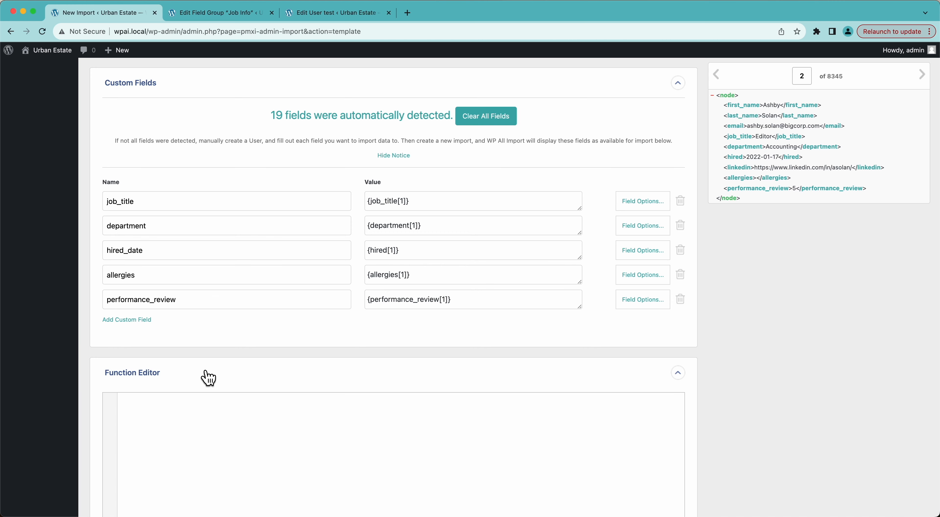
scroll(209, 369, down, 2)
scroll(178, 347, up, 5)
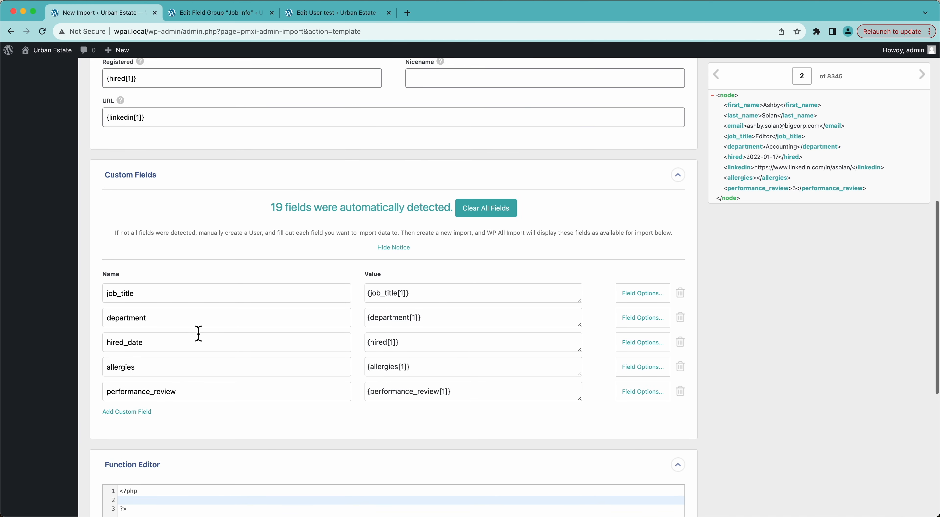
scroll(434, 358, up, 5)
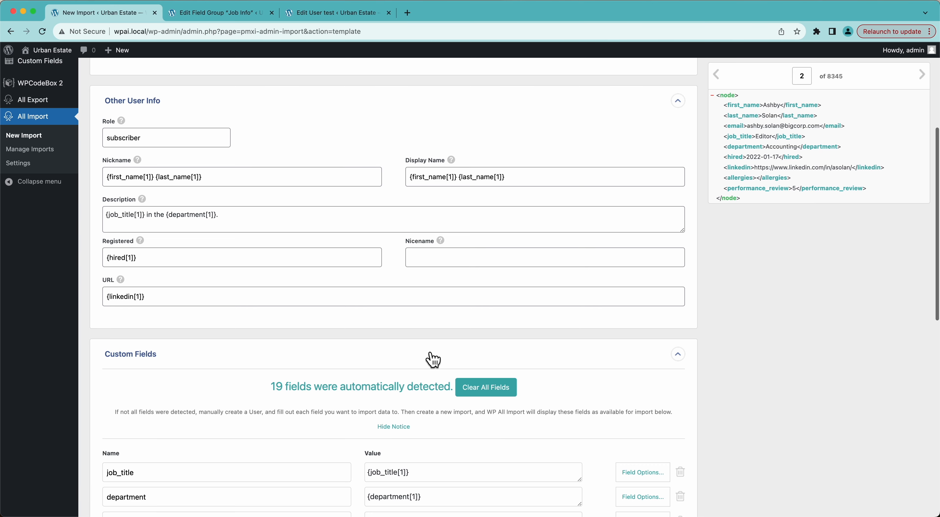
scroll(430, 356, down, 6)
scroll(435, 343, down, 1)
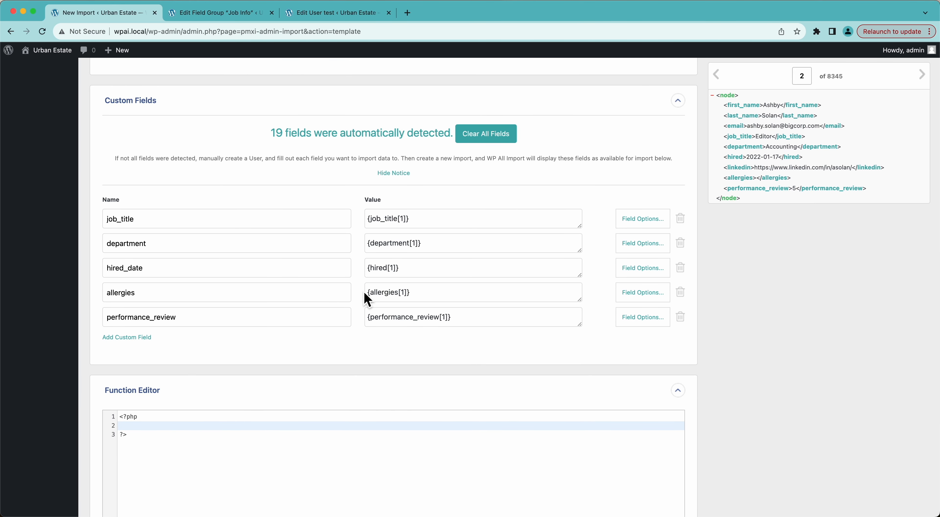
scroll(396, 298, up, 5)
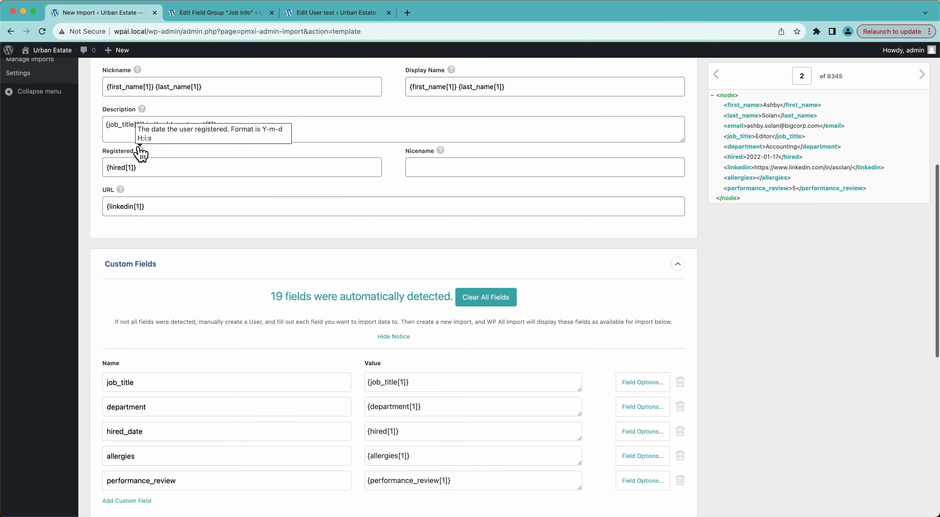
scroll(300, 239, up, 5)
scroll(323, 237, up, 5)
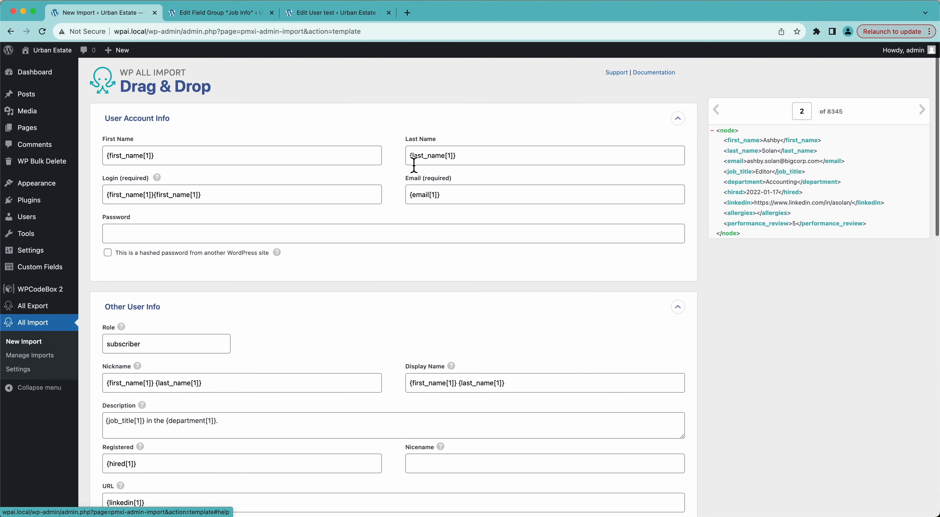
scroll(422, 201, down, 15)
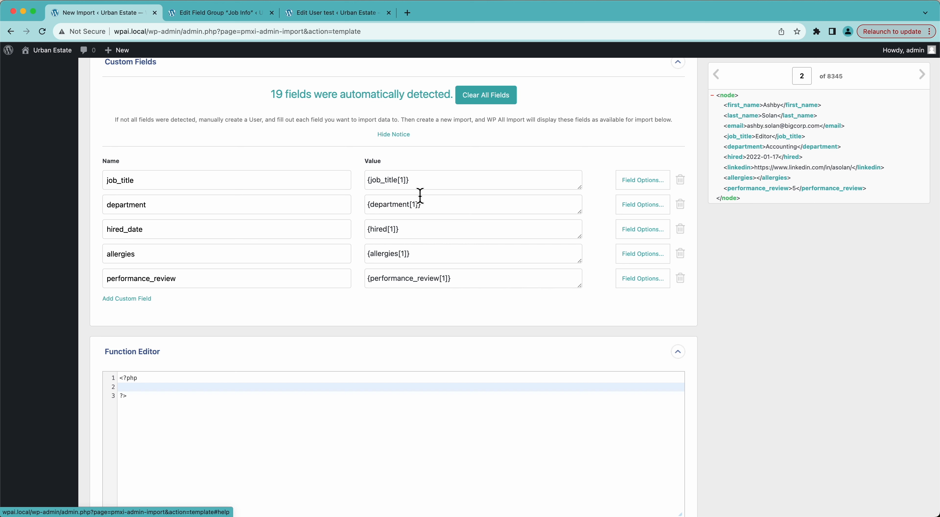
Collapse the empty Function Editor and recheck the template mappings
click(138, 352)
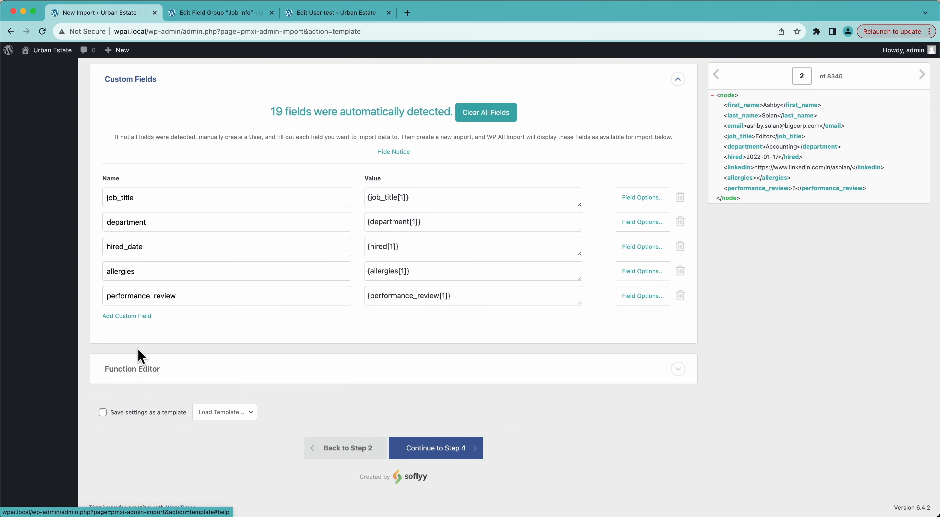
scroll(241, 351, up, 5)
scroll(241, 346, down, 5)
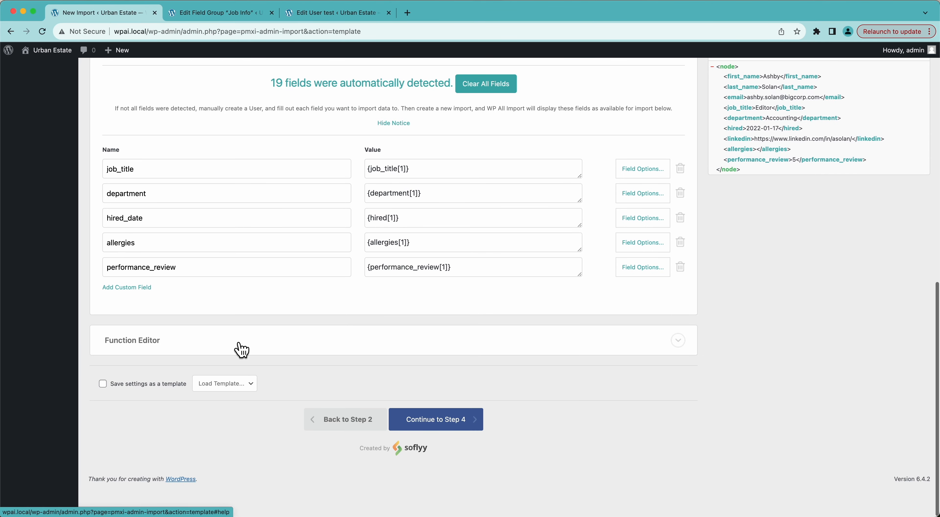
scroll(468, 245, up, 10)
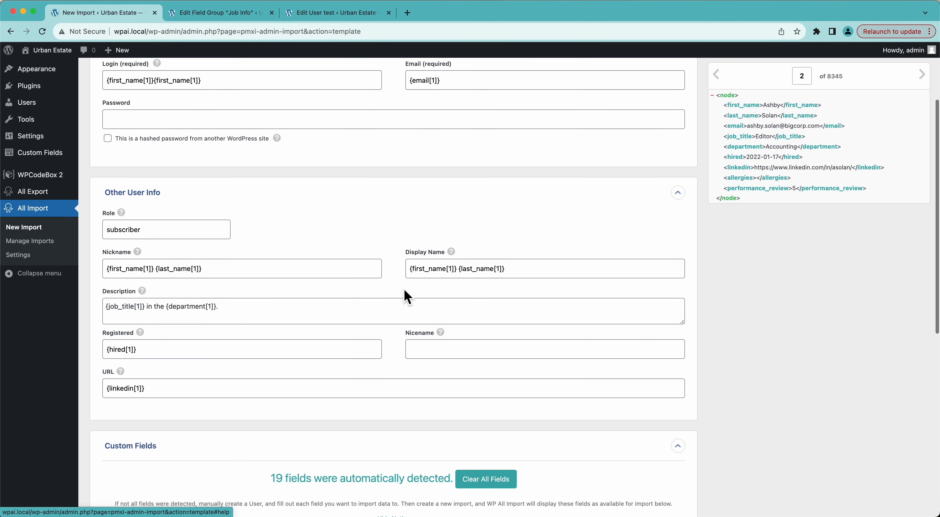
scroll(406, 294, up, 3)
scroll(405, 294, down, 15)
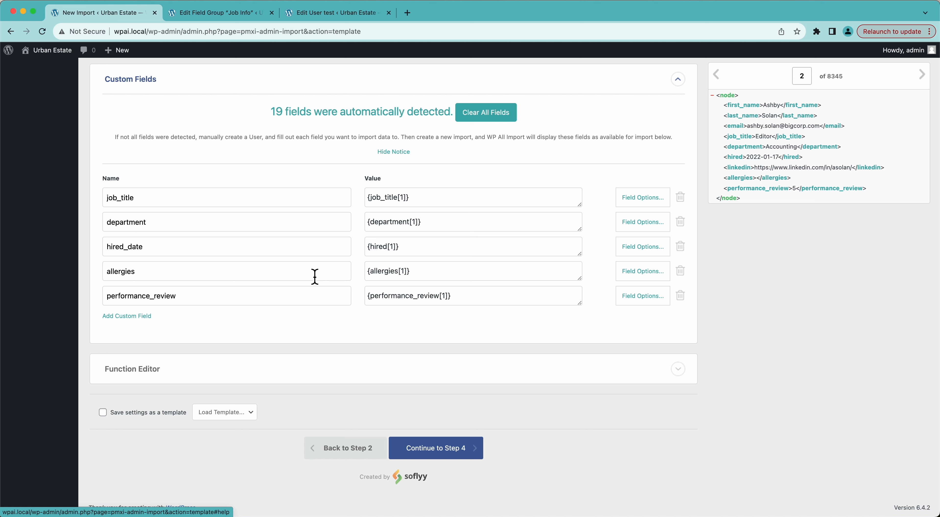
In Step 4, auto-detect the Unique Identifier as {first_name[1]}{last_name[1]}
click(435, 451)
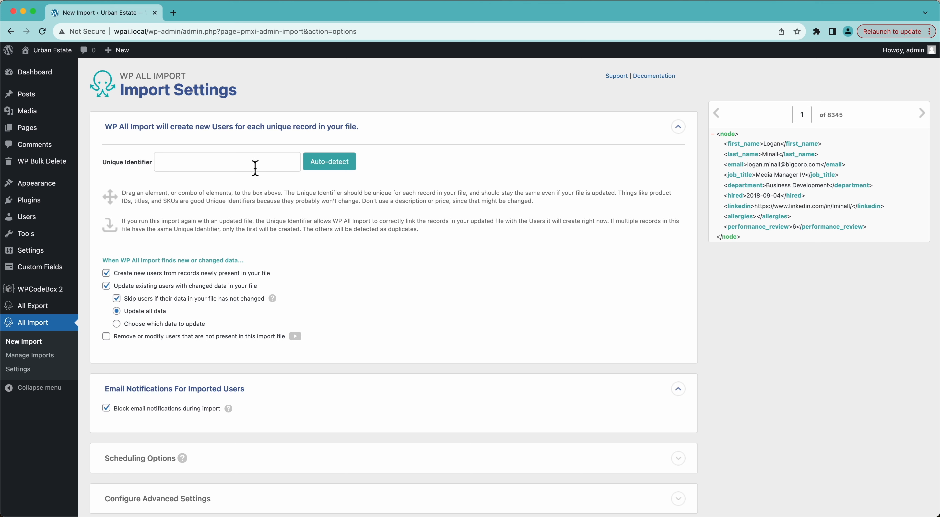
click(340, 173)
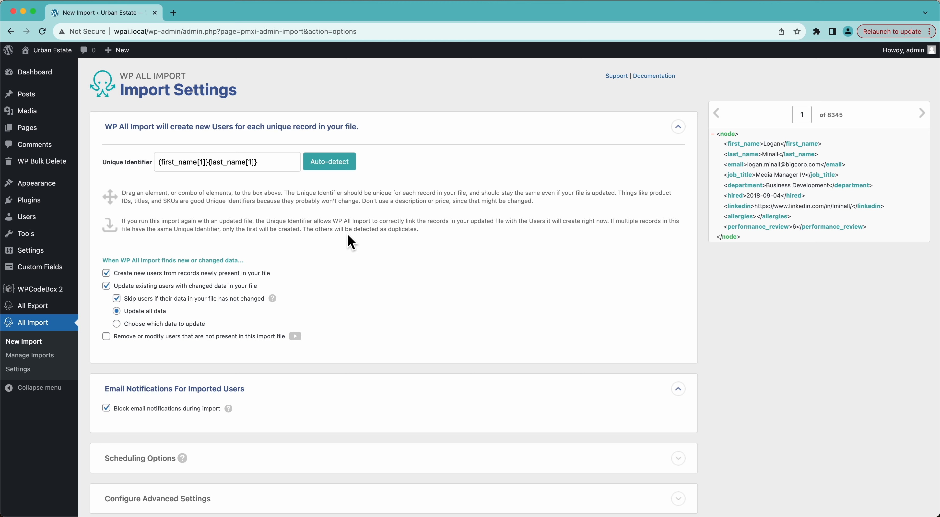
drag(122, 193, 440, 234)
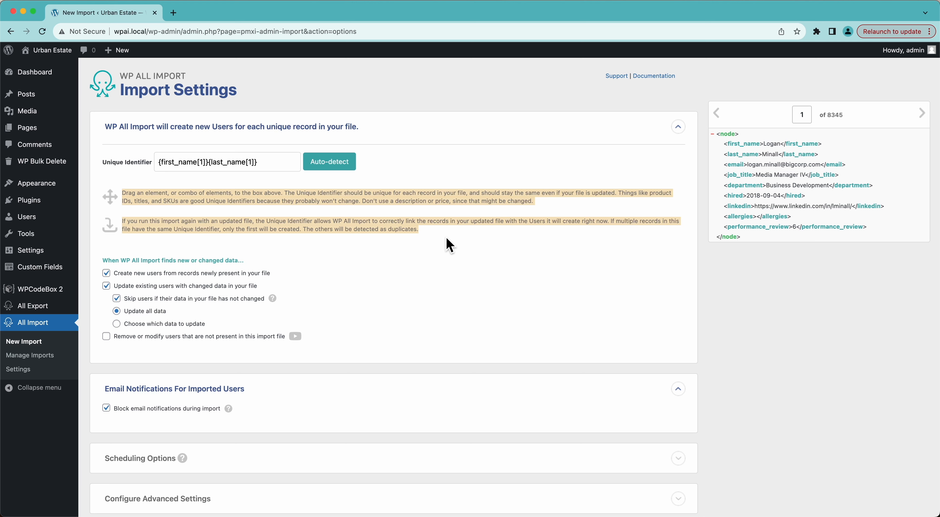
click(450, 245)
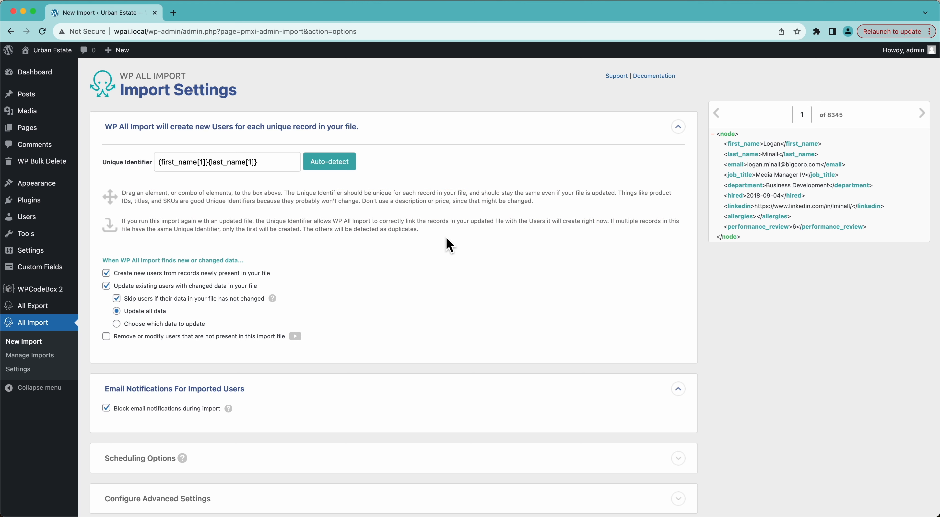
scroll(450, 244, down, 3)
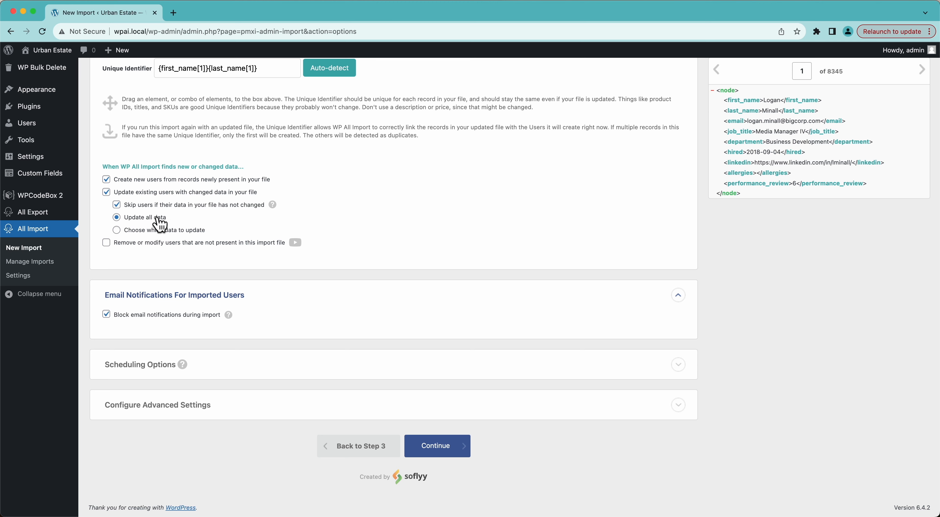
click(151, 231)
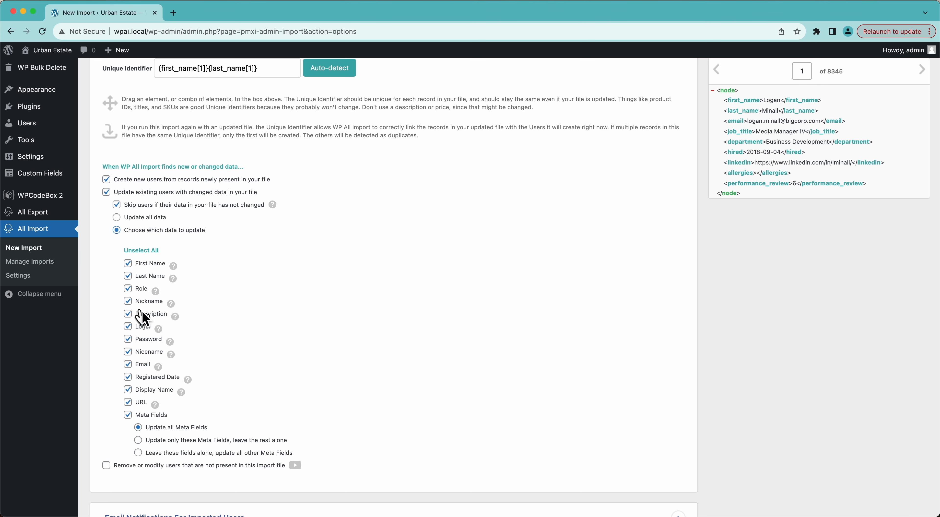
click(117, 218)
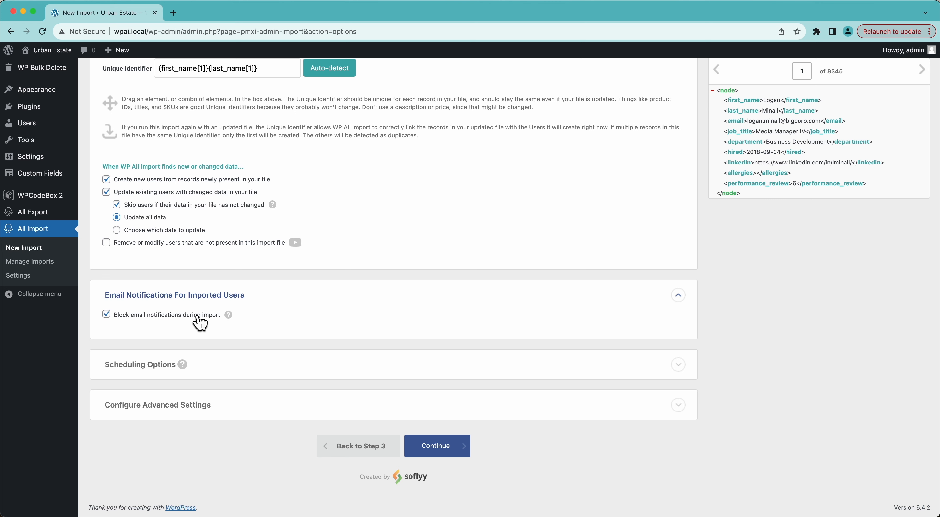
click(105, 315)
click(161, 315)
click(132, 315)
In the advanced settings, try importing only records 1-12, then turn that limit off
mouse_move(294, 371)
click(198, 409)
scroll(199, 412, down, 3)
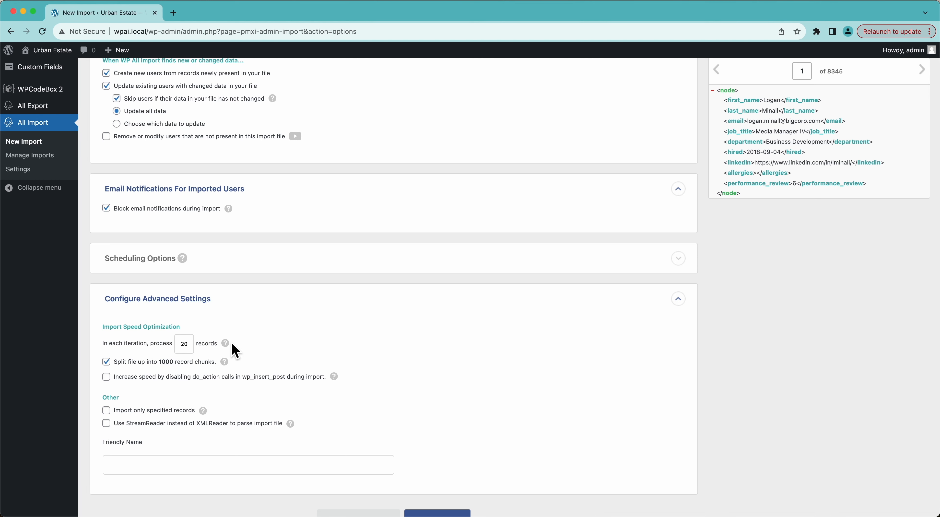
mouse_move(290, 430)
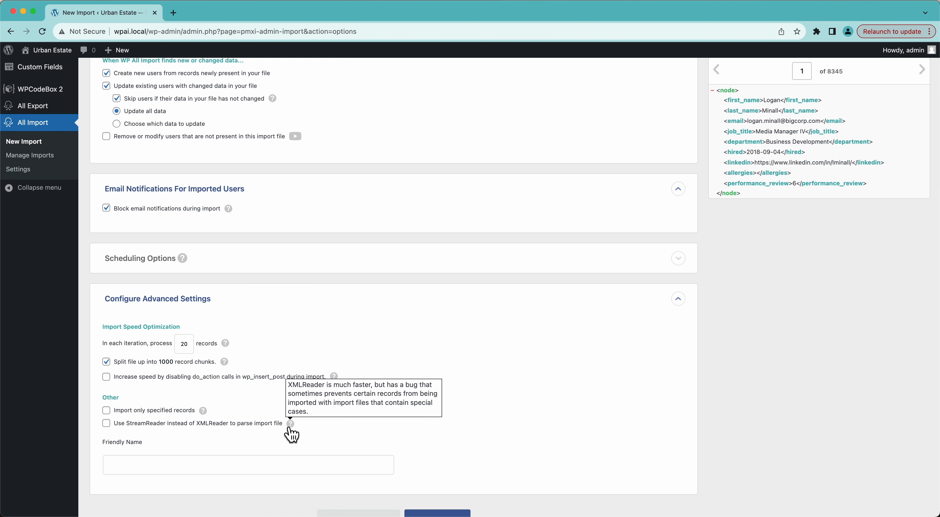
click(106, 411)
scroll(105, 414, down, 3)
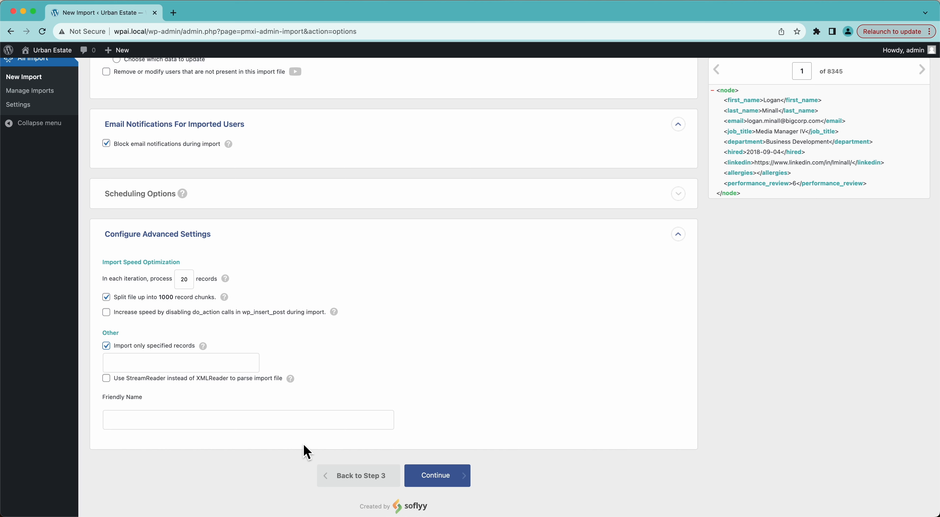
click(166, 366)
text(1-12,15)
key(super+a)
key(BackSpace)
mouse_move(205, 356)
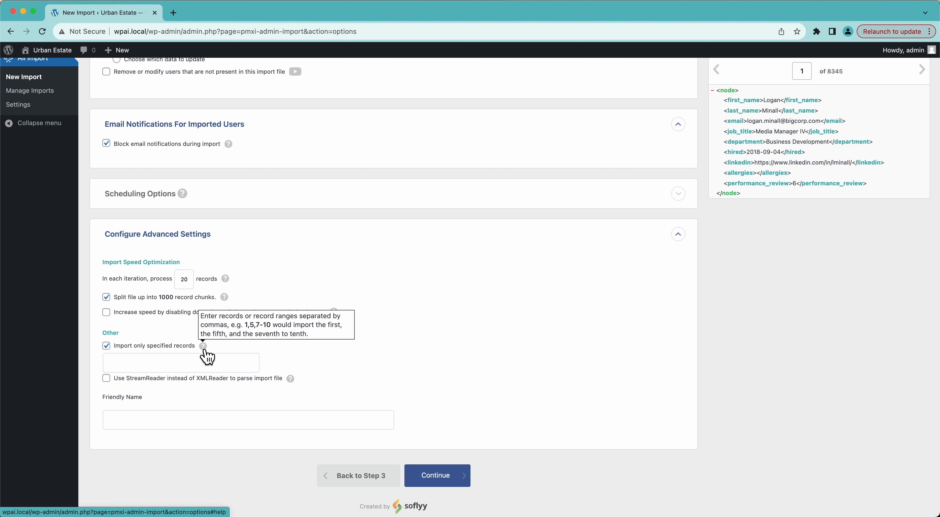
click(107, 346)
Enter 'Job Info' as the import's Friendly Name
click(166, 403)
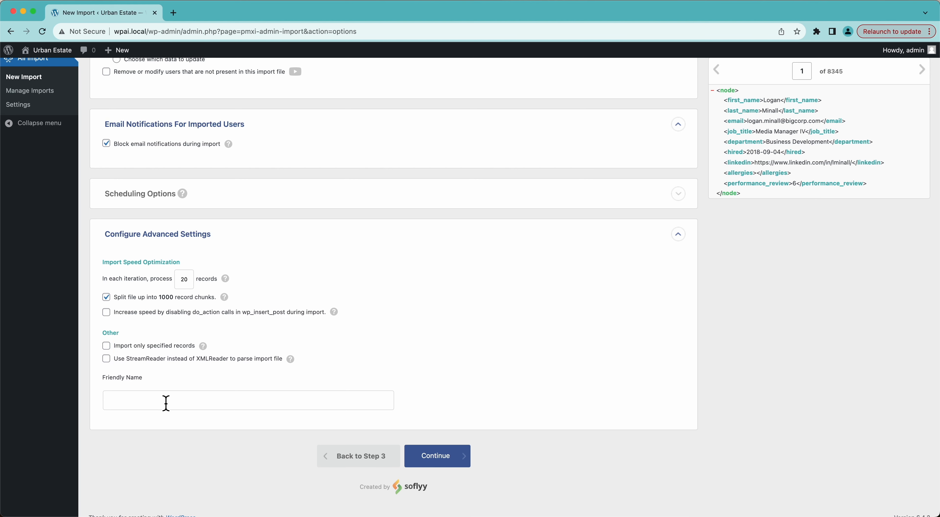
text(Job Info)
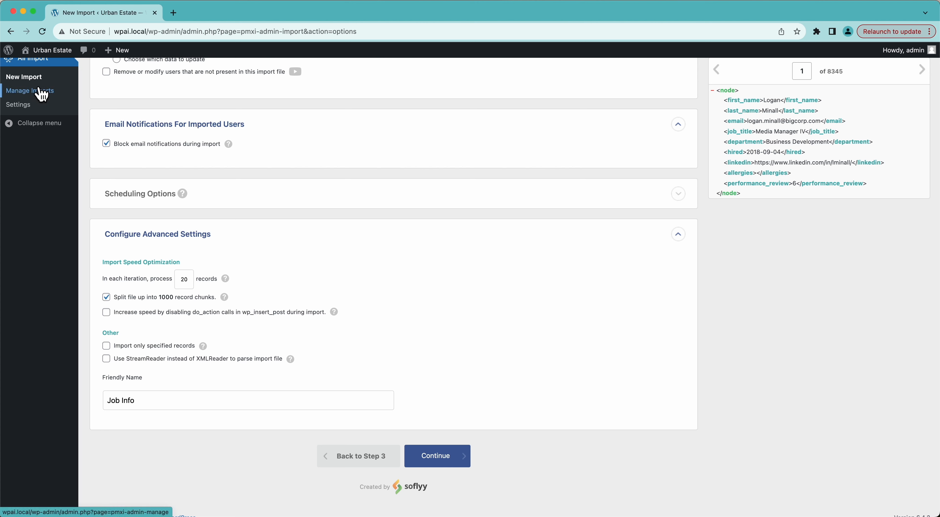
scroll(522, 454, up, 10)
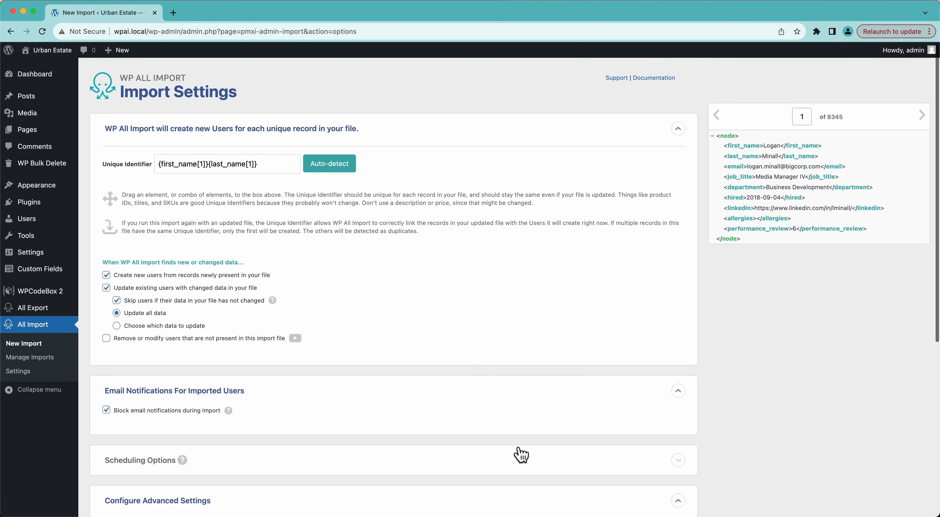
scroll(522, 454, down, 10)
Confirm and run the import of all 8345 records from Users_with_Job_Info.xlsx
click(432, 446)
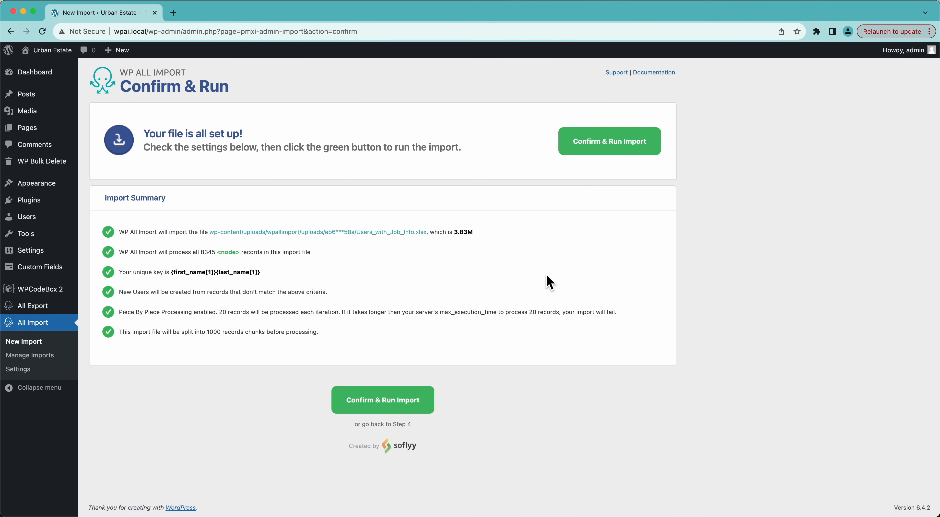
click(624, 143)
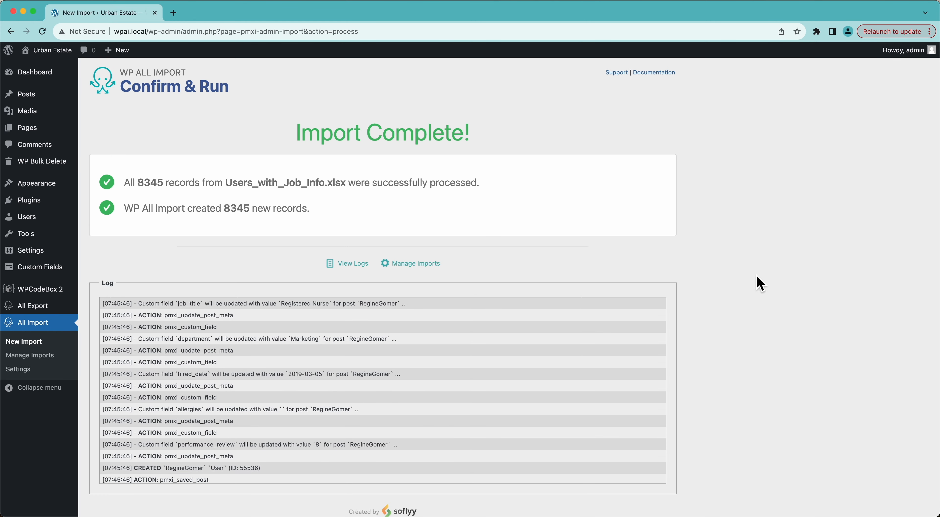
Open the first imported user from All Users and view Job Info: Recruiter, Human Resources, hired 04/12/2011
mouse_move(30, 217)
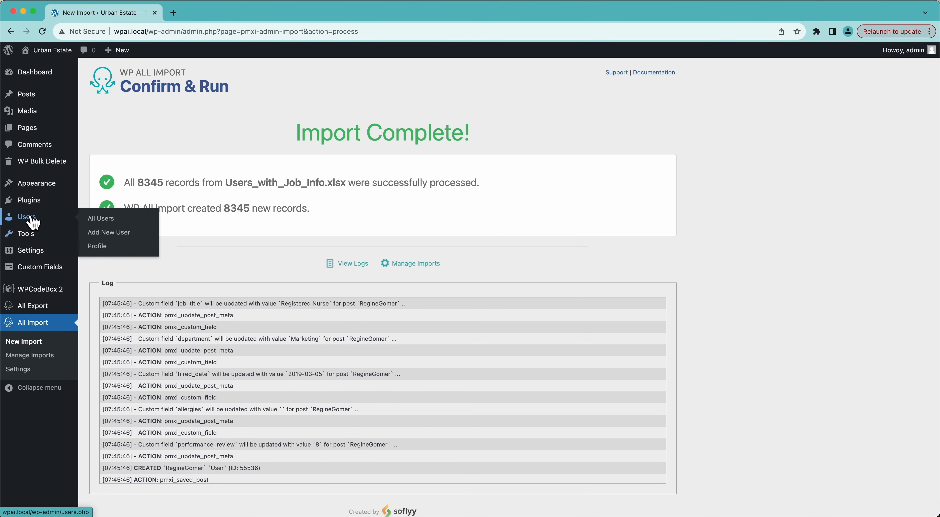
click(93, 222)
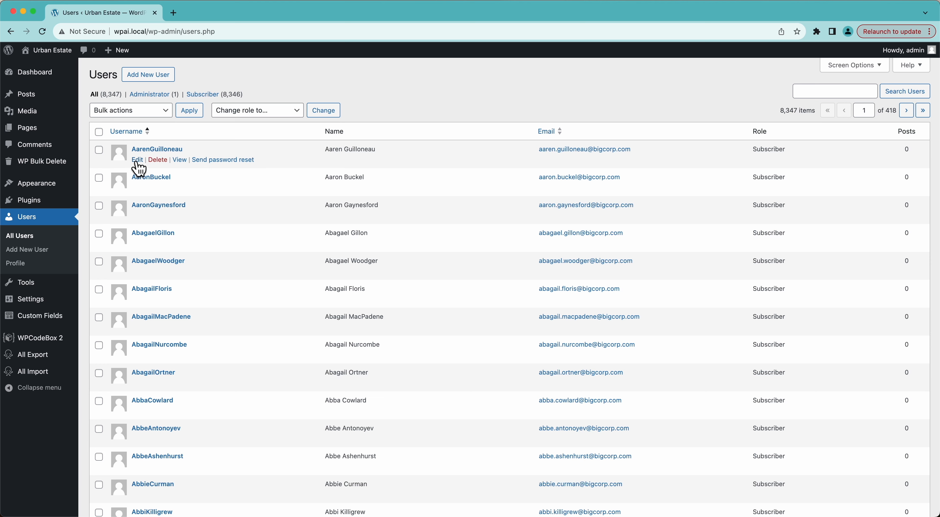
click(137, 161)
scroll(138, 165, down, 5)
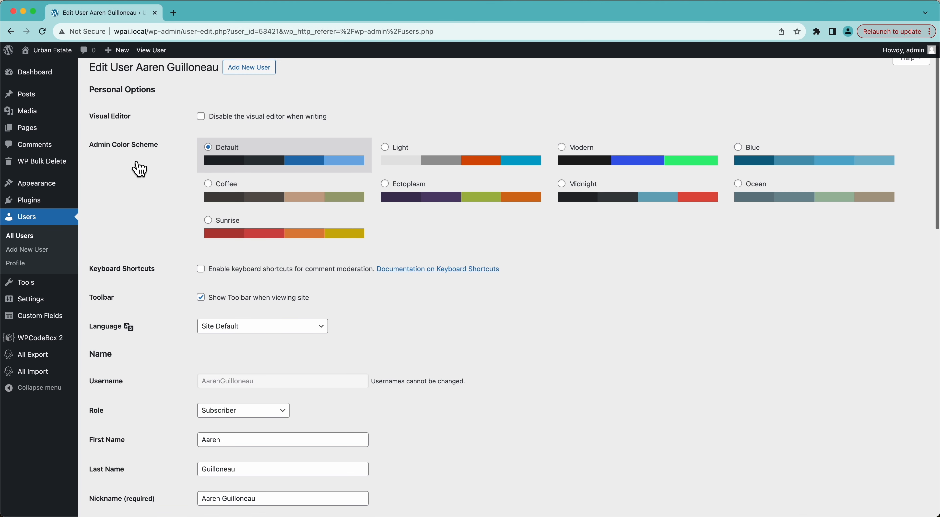
scroll(138, 167, down, 5)
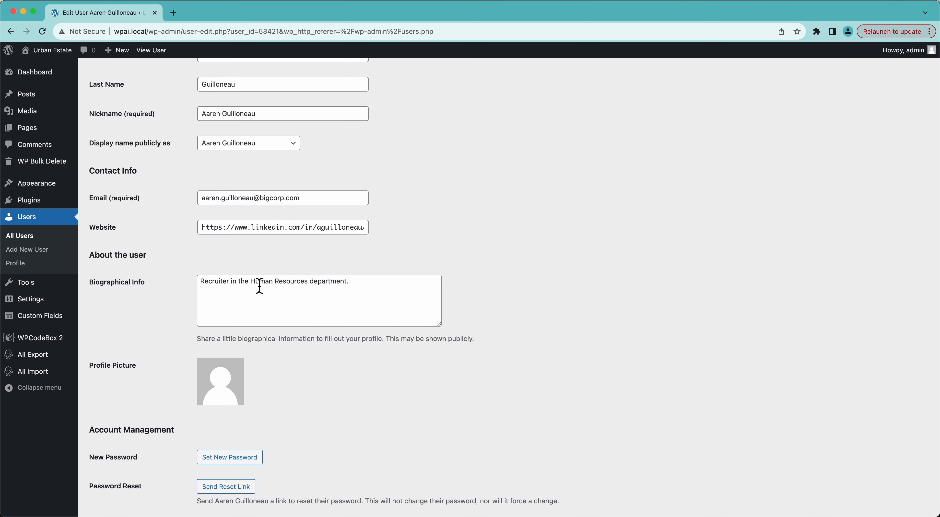
scroll(170, 347, down, 10)
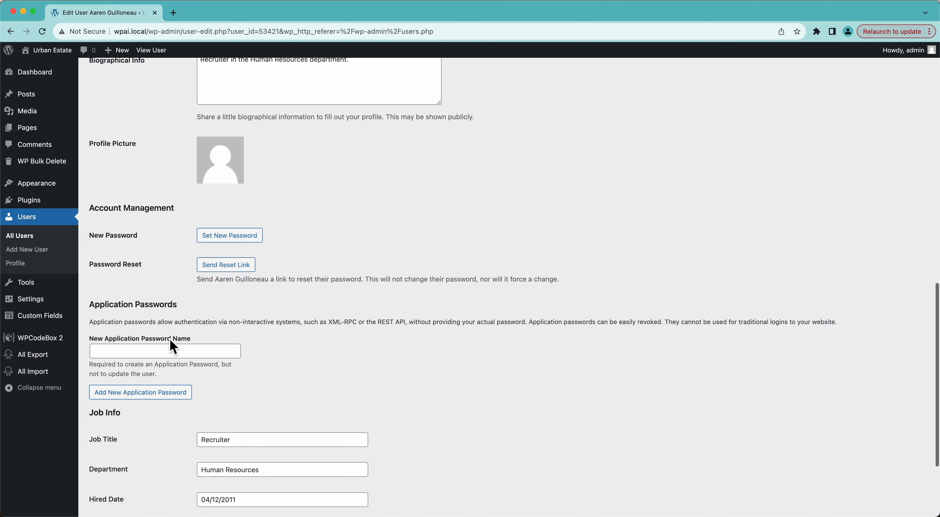